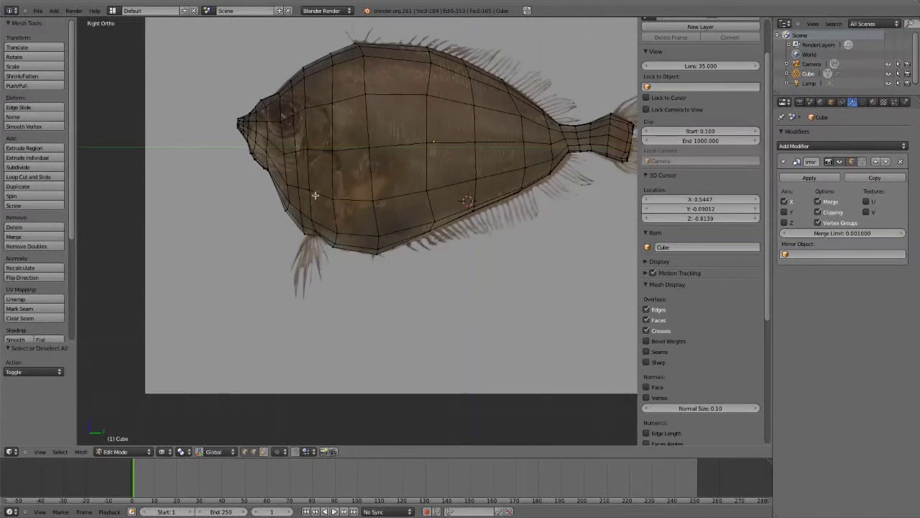
Zoom in on the eye and drag the eye-centre vertex out onto the eye rim
scroll(385, 253, up, 6)
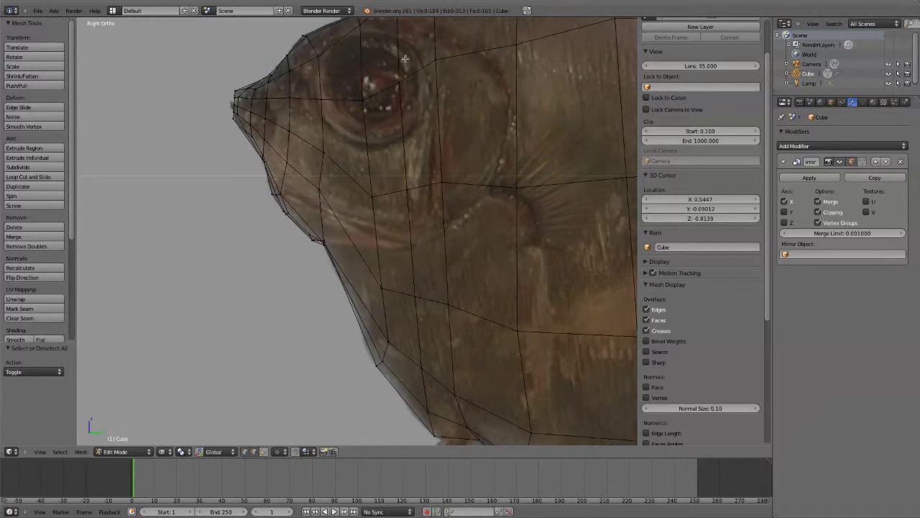
shift+middle_drag(337, 134, 369, 285)
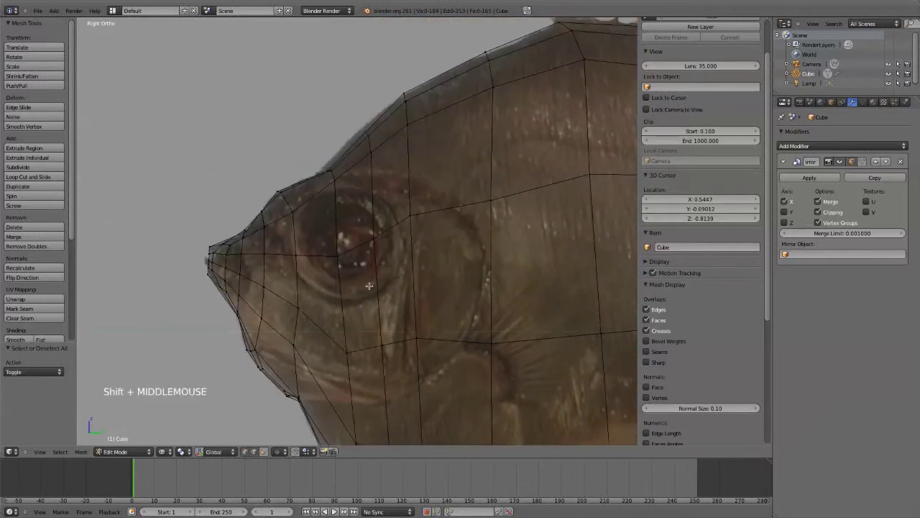
right_click(339, 255)
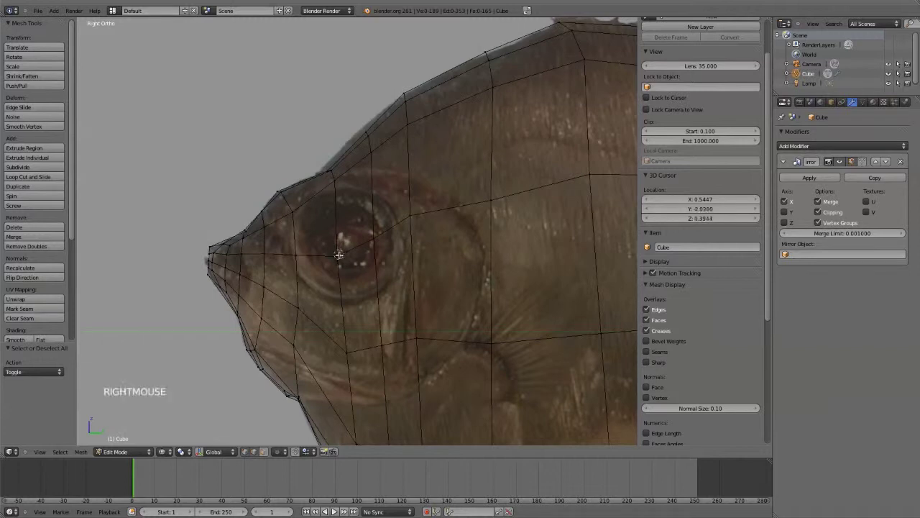
click(339, 255)
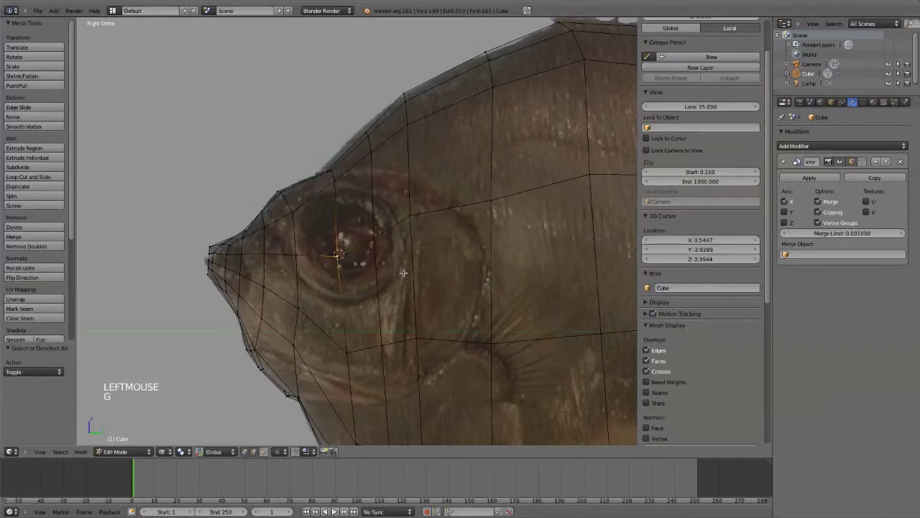
key(g)
click(385, 241)
key(g)
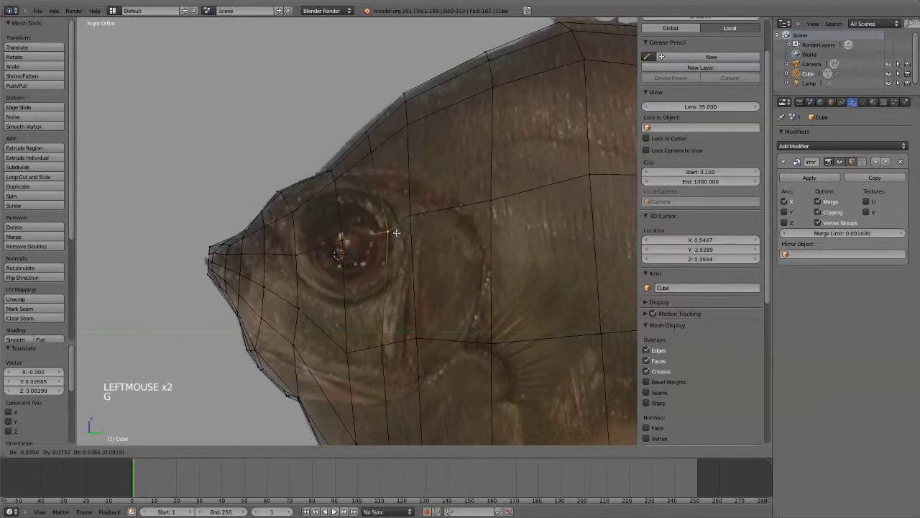
click(399, 230)
Move the vertices above and below the eye onto its rim, then select the centre vertex
click(336, 183)
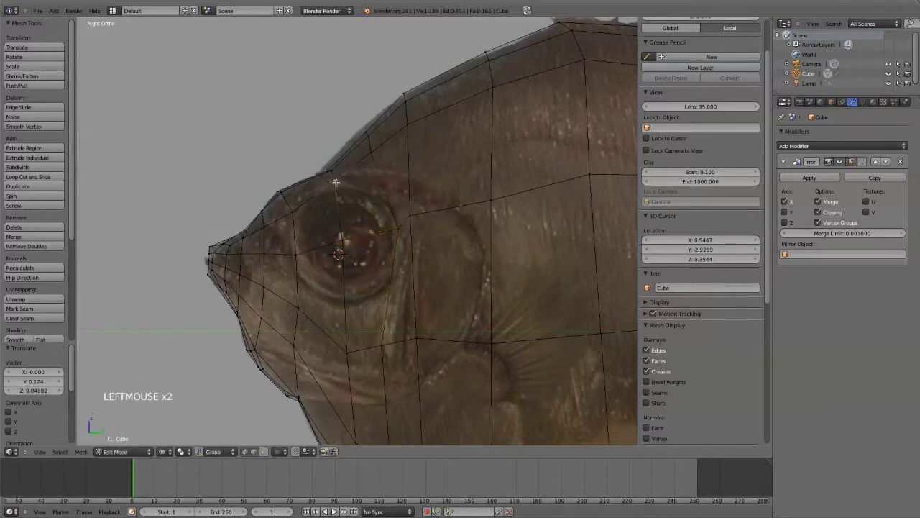
key(g)
click(371, 155)
click(381, 344)
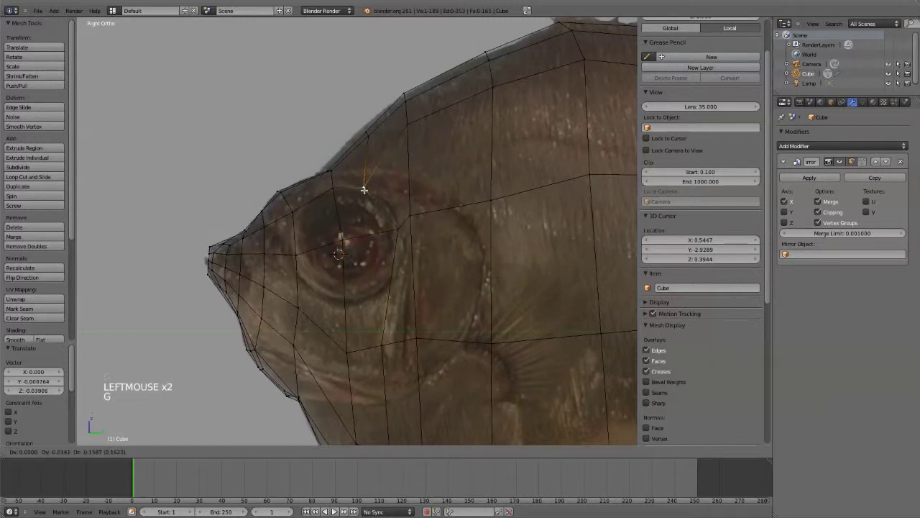
key(g)
click(385, 290)
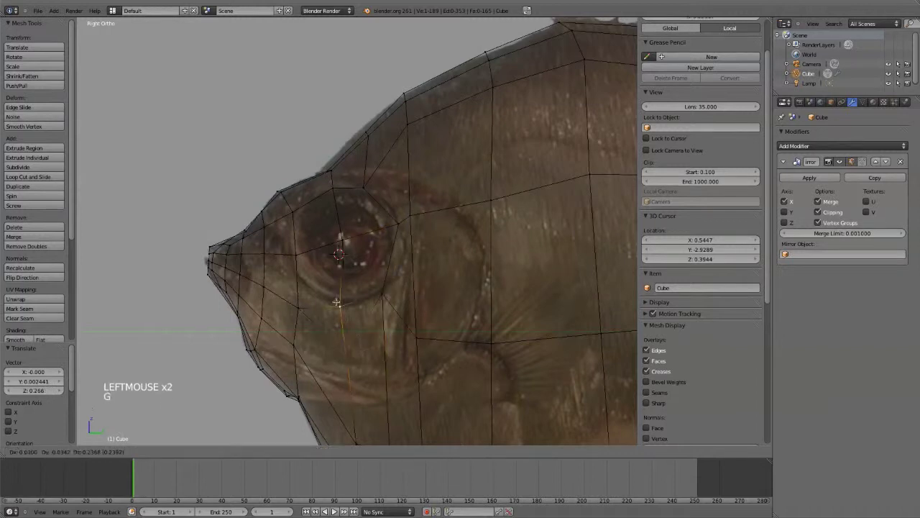
click(295, 214)
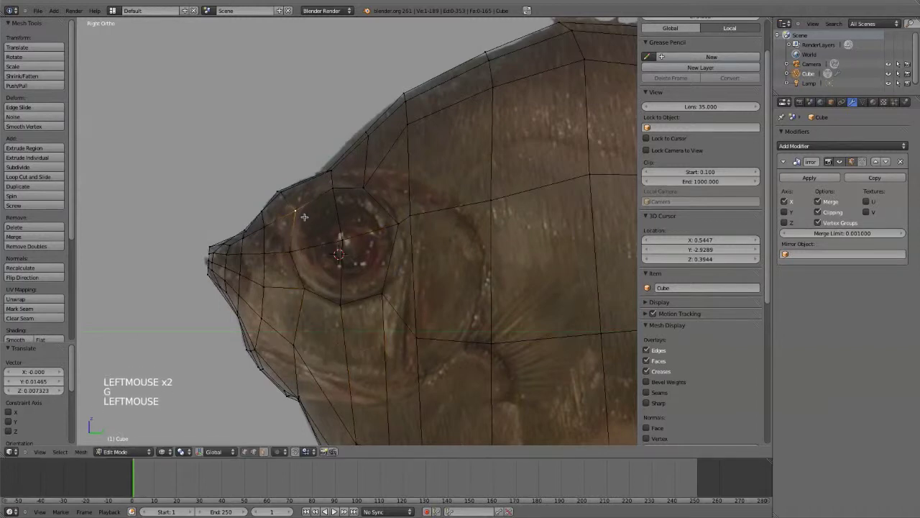
click(341, 242)
click(341, 242)
Delete the eye-centre vertex and check the open hole in solid shading
key(x)
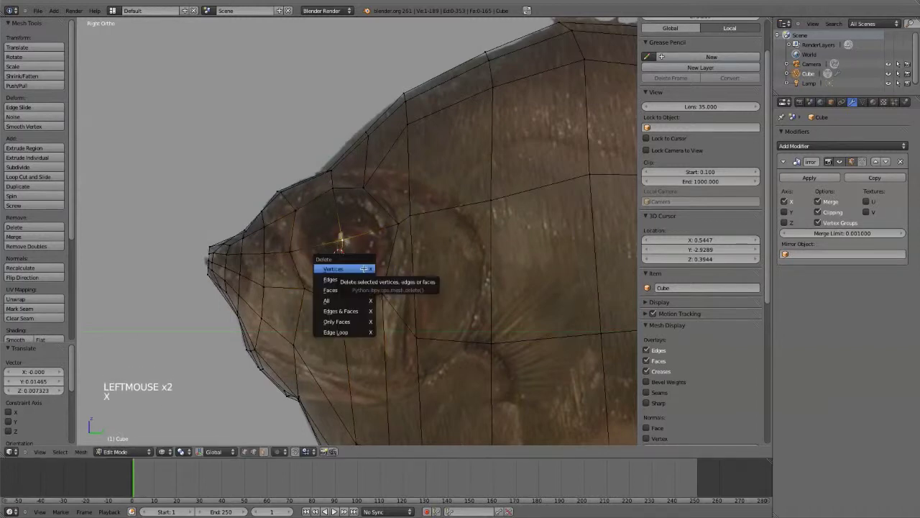
click(364, 268)
scroll(359, 295, down, 5)
scroll(359, 295, up, 4)
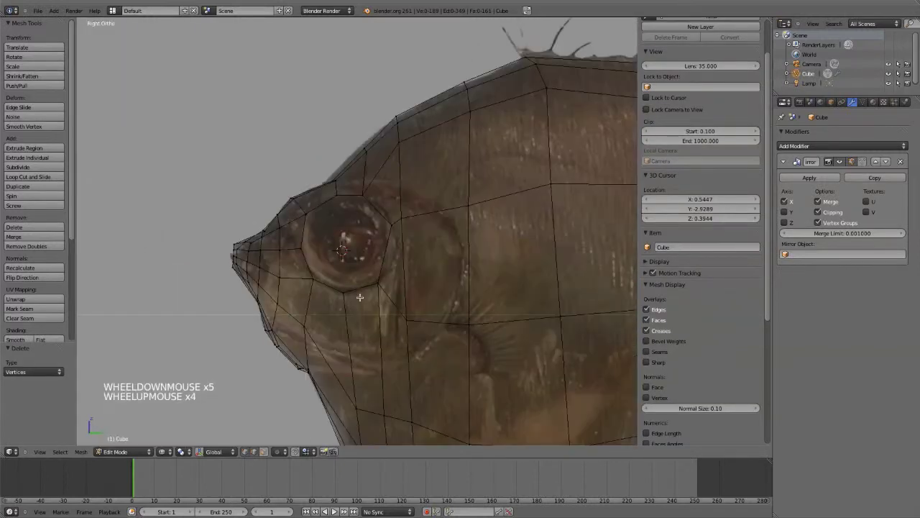
key(z)
mouse_move(301, 288)
middle_down()
mouse_move(333, 309)
mouse_move(506, 289)
mouse_move(298, 288)
middle_up()
Return to the textured Right Ortho view and select the edge loop around the eye
key(KP_1)
key(KP_3)
key(z)
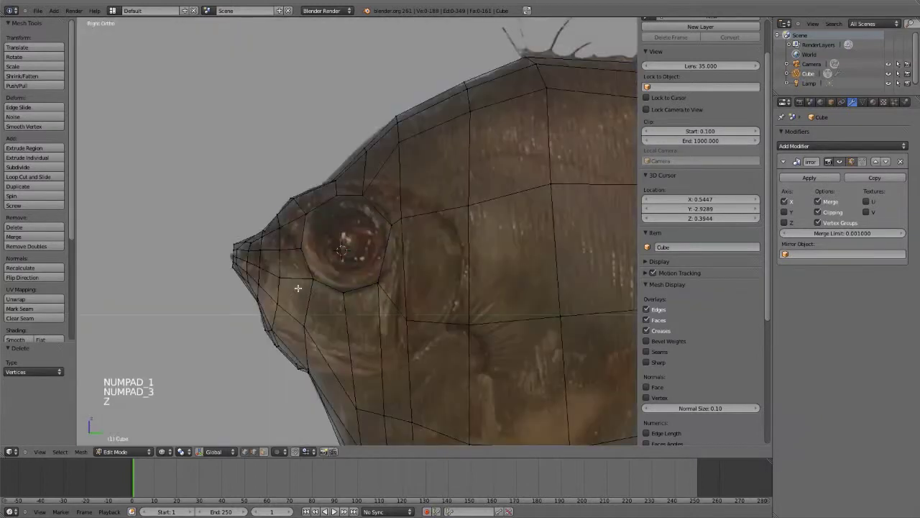
scroll(328, 302, up, 2)
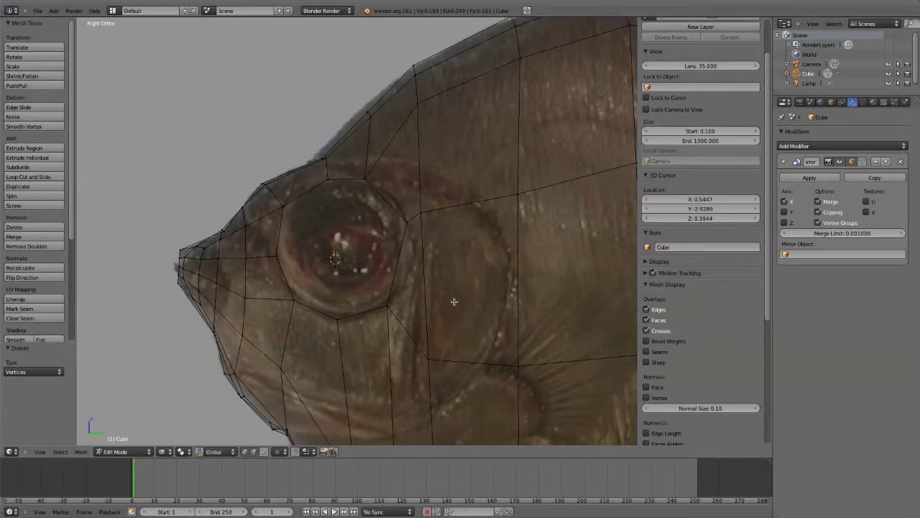
scroll(453, 301, down, 6)
scroll(437, 293, up, 4)
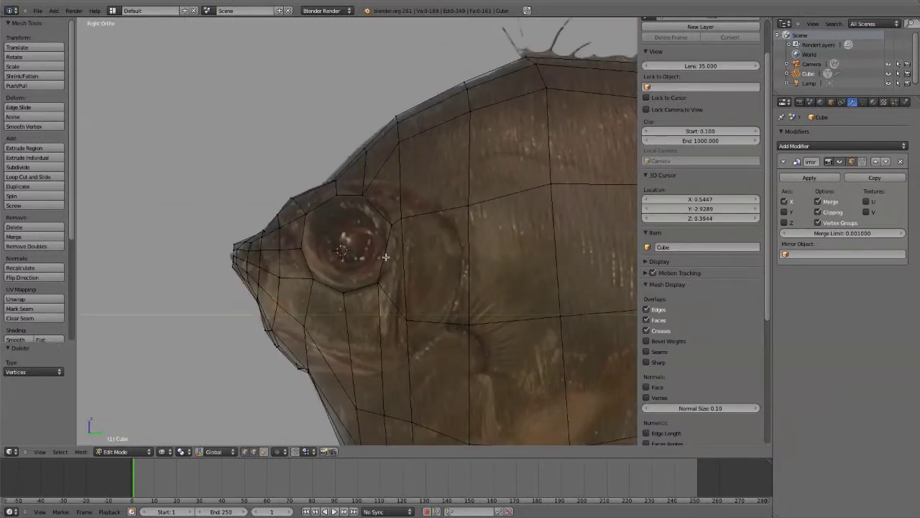
alt+click(386, 256)
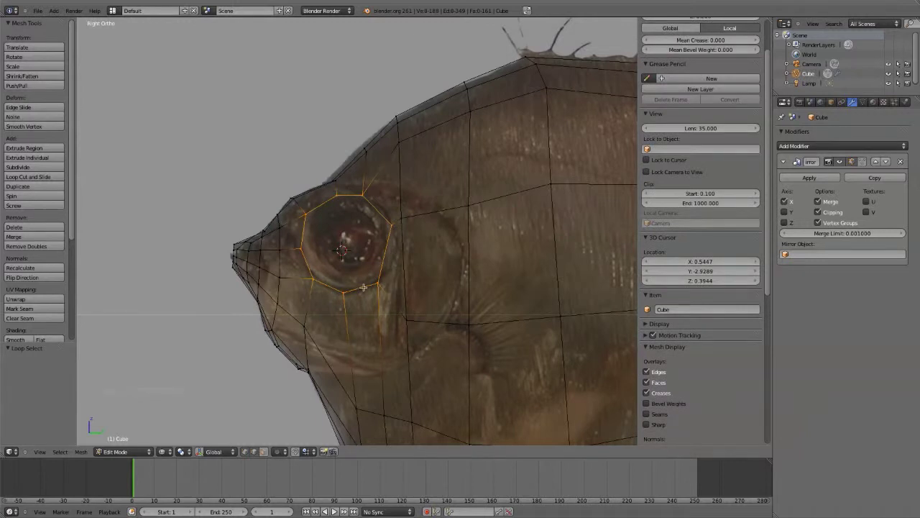
scroll(369, 299, up, 4)
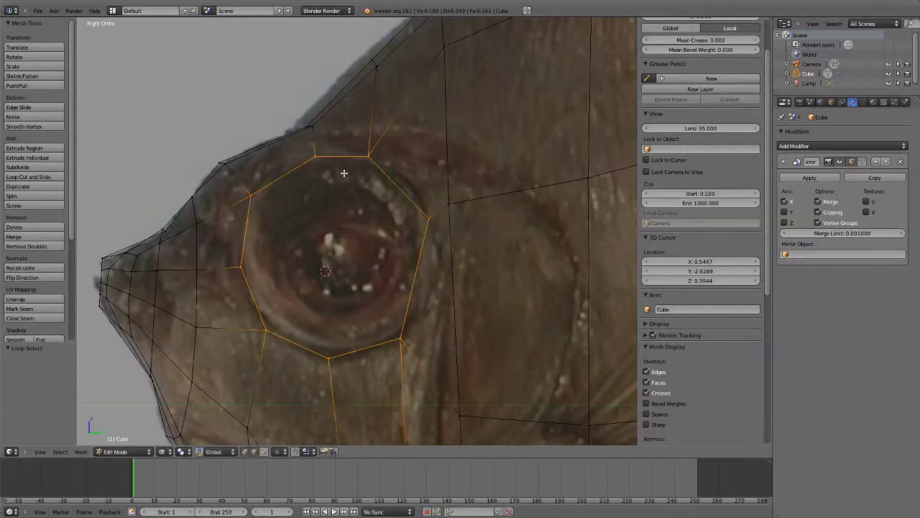
click(38, 10)
Search the add-ons for 'loop', enable Mesh: LoopTools, and close User Preferences
click(62, 104)
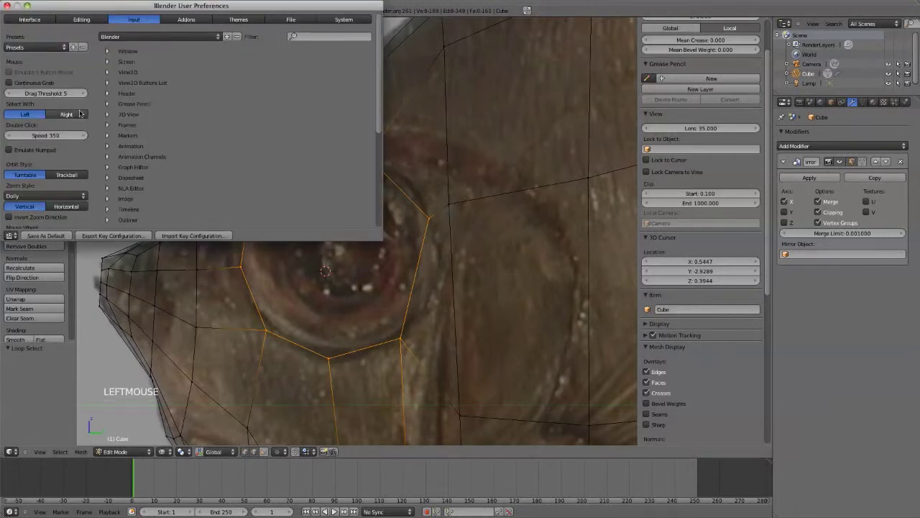
click(186, 19)
click(45, 36)
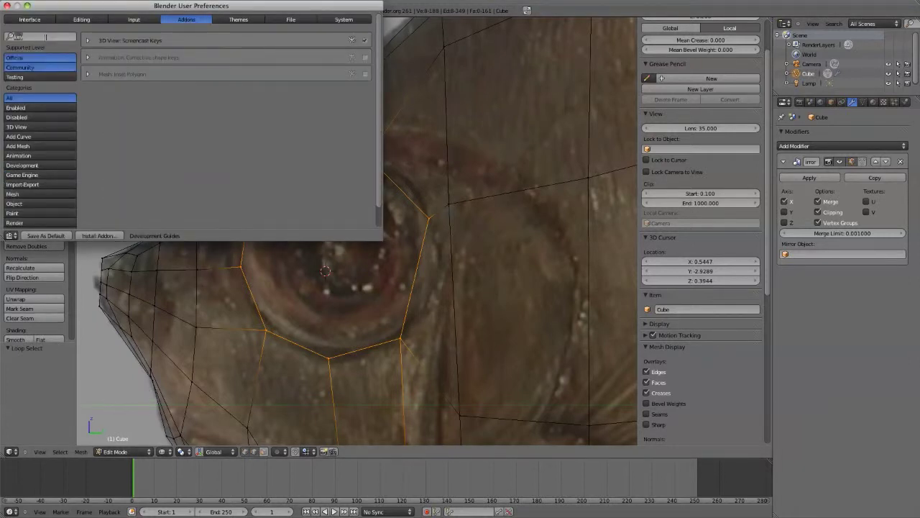
text(loop)
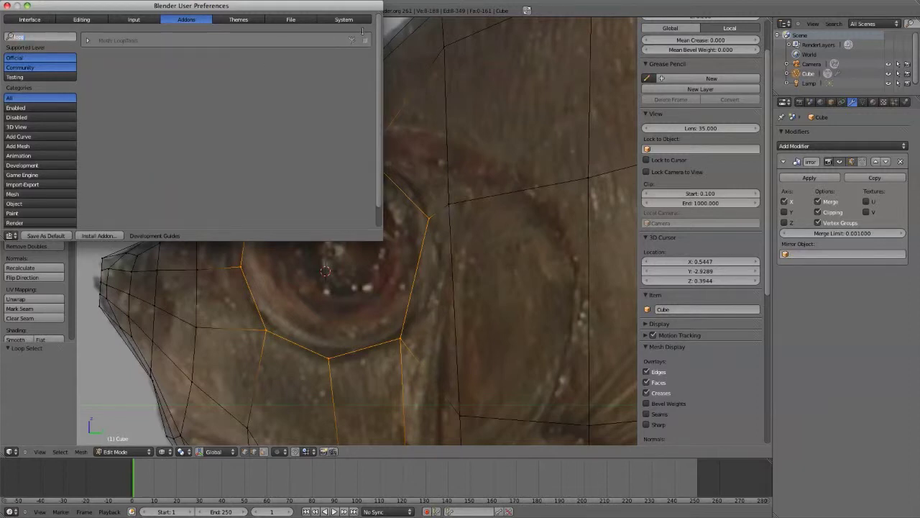
click(365, 41)
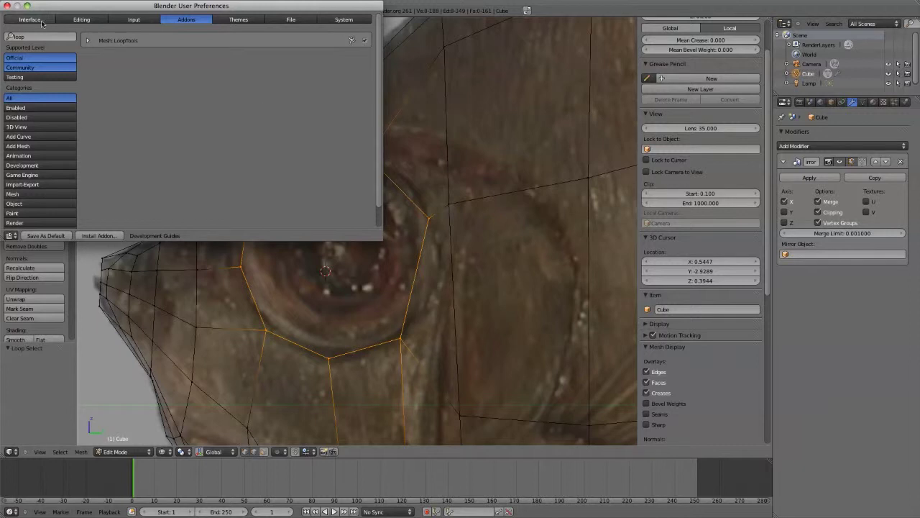
click(7, 6)
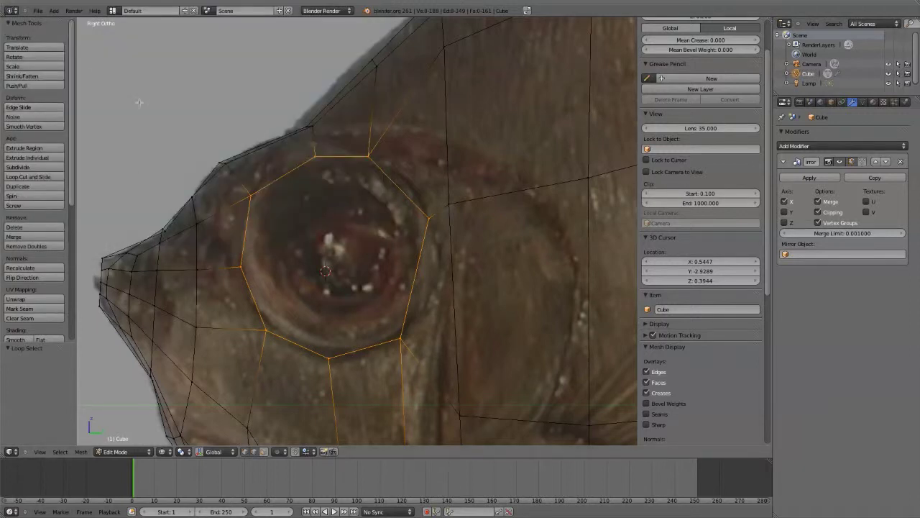
Expand the Tool Shelf's LoopTools panel so its Circle and Relax commands are showing
click(33, 25)
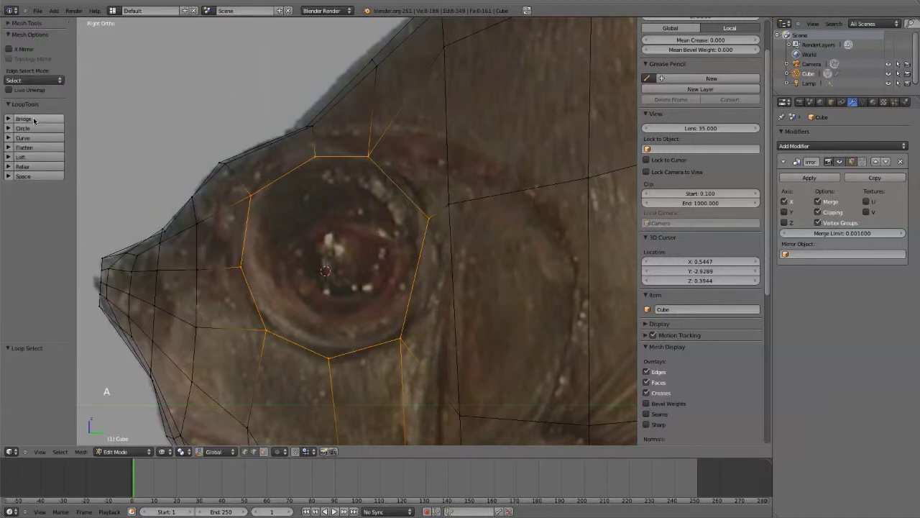
key(a)
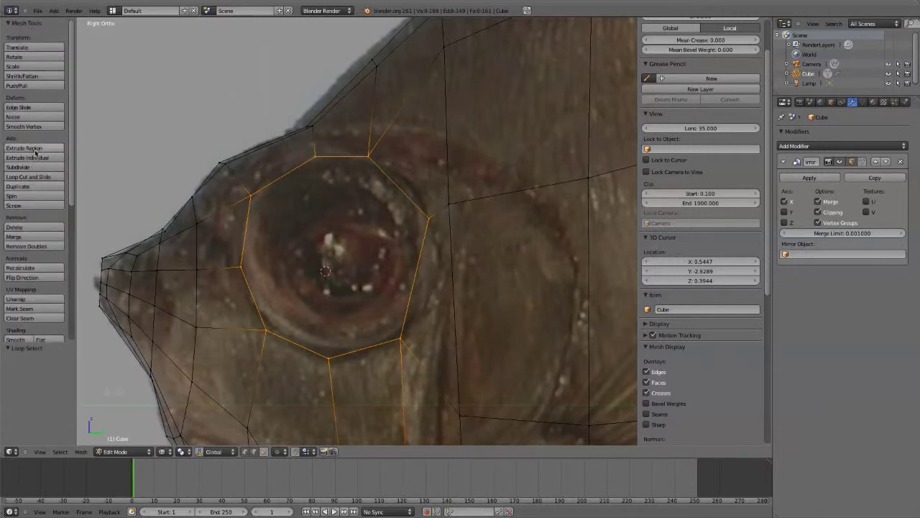
key(a)
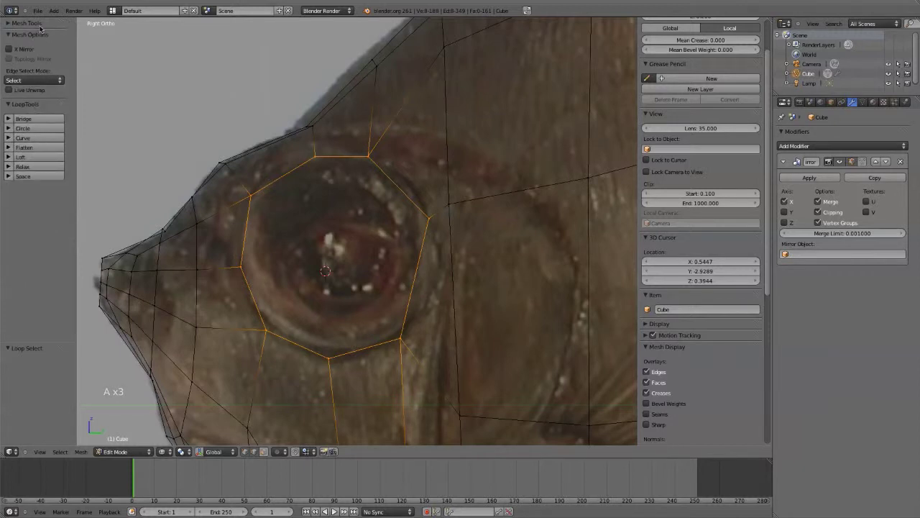
key(a)
key(a)
key(a)
key(a)
click(10, 36)
click(10, 36)
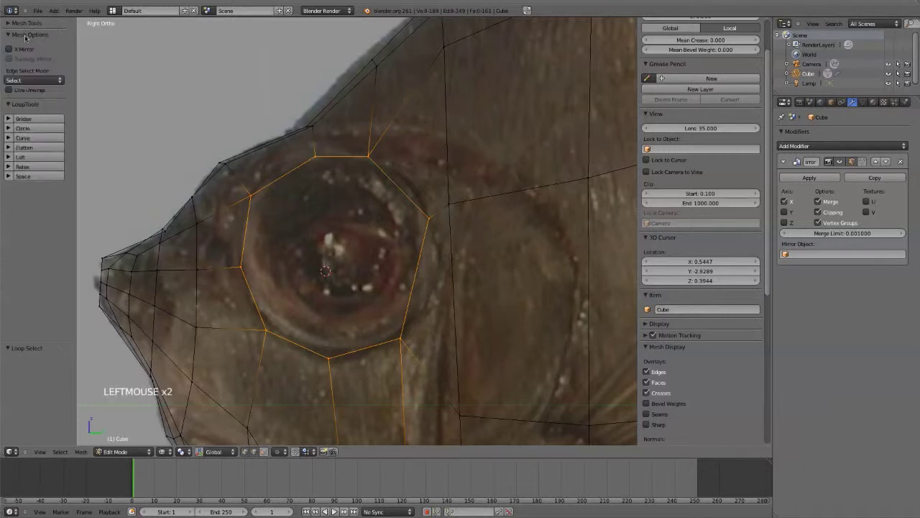
click(27, 36)
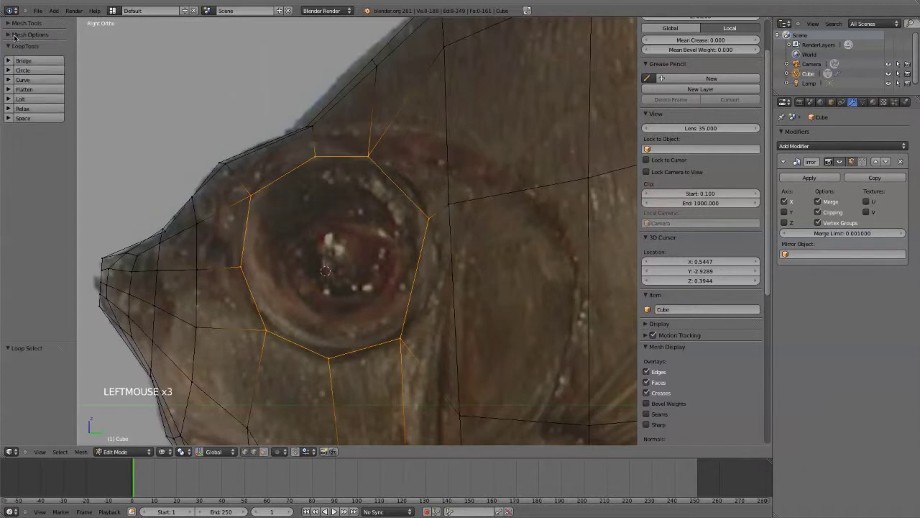
click(15, 36)
click(51, 36)
key(a)
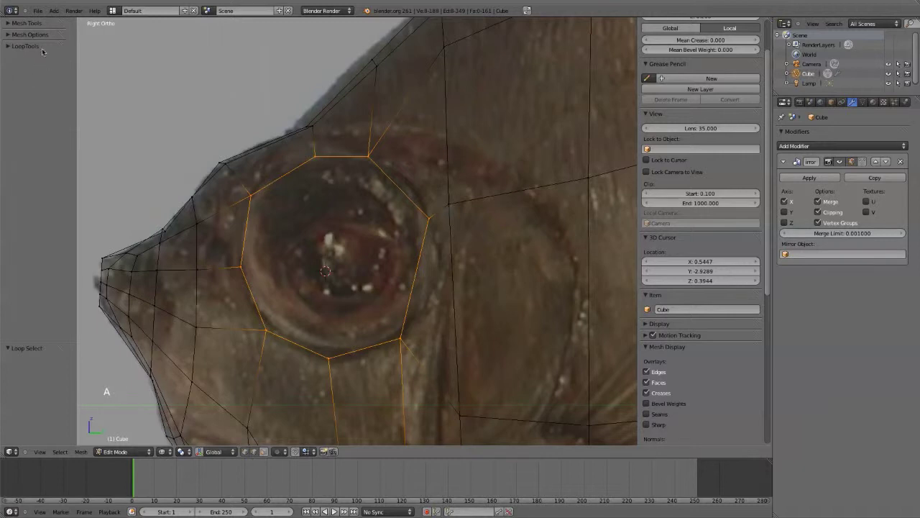
key(a)
key(a)
key(a)
key(a)
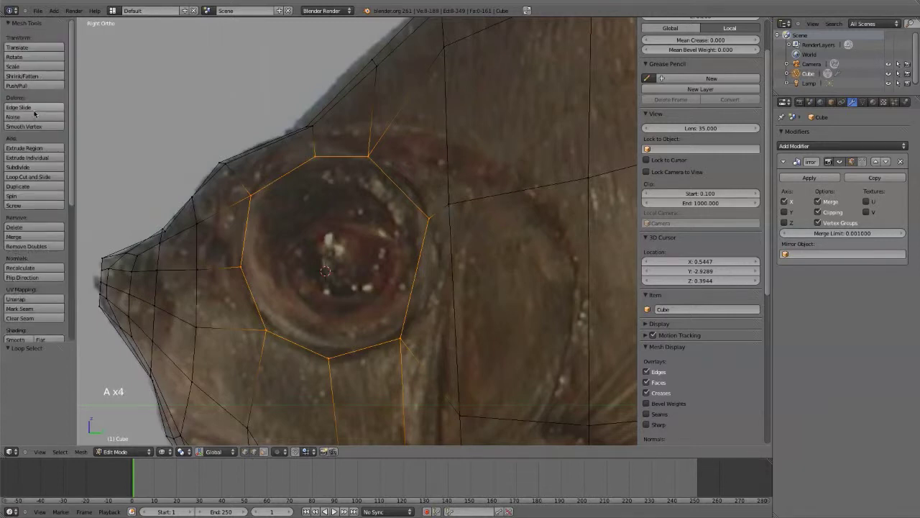
key(a)
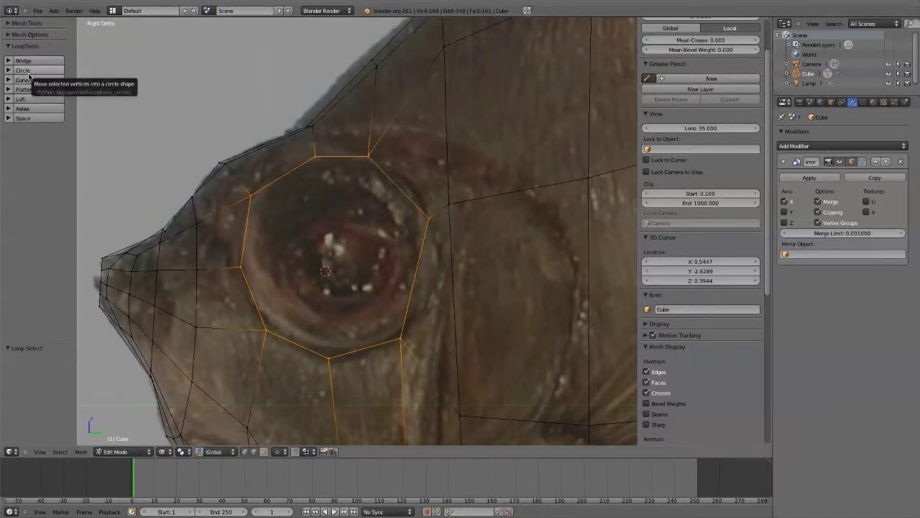
Apply LoopTools Circle to the eye loop, inspect the ring, then return to Right Ortho view
click(28, 71)
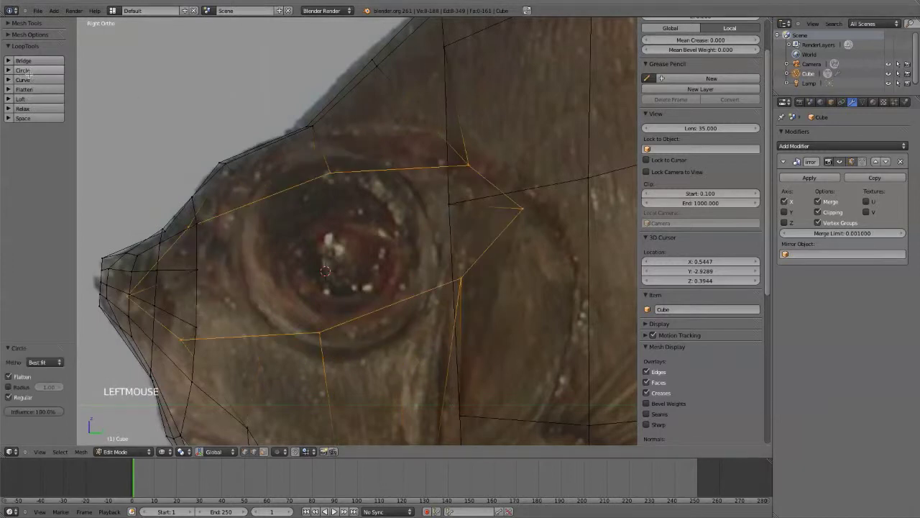
scroll(387, 275, down, 4)
middle_drag(387, 275, 319, 249)
key(KP_1)
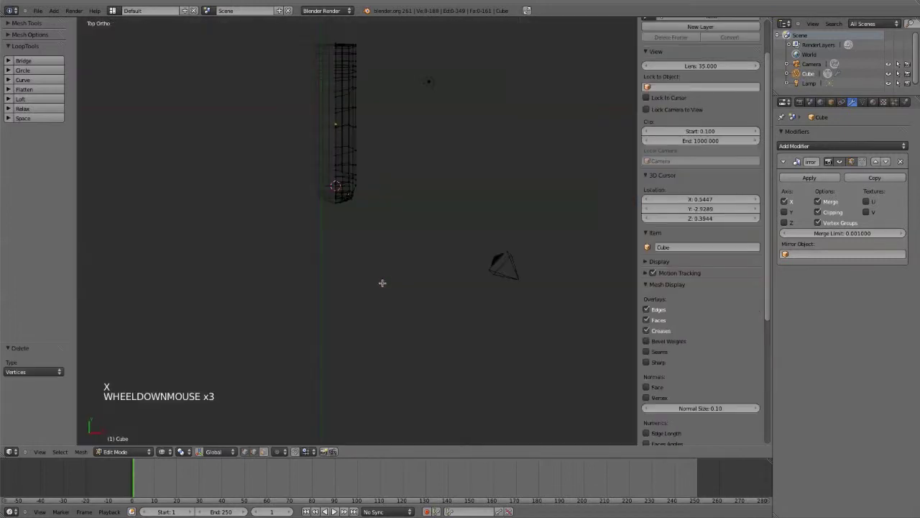
key(KP_1)
key(KP_3)
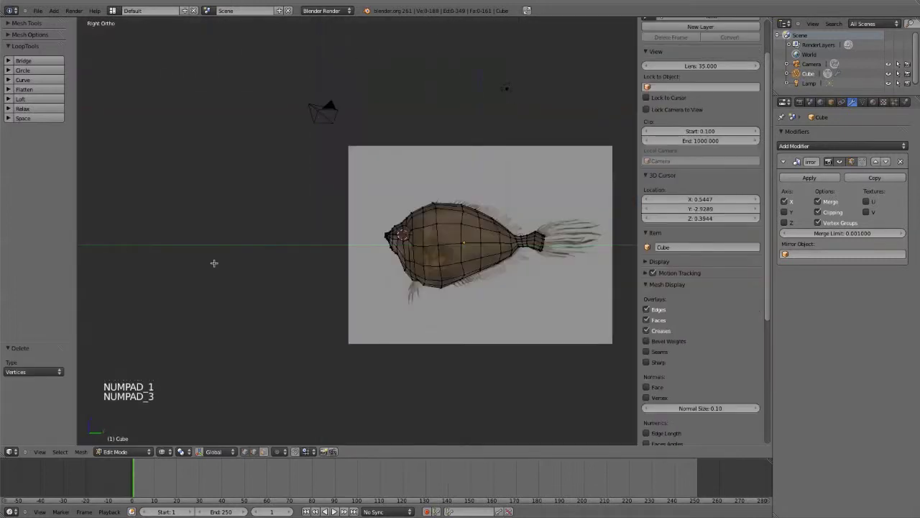
Add a grid mesh beside the fish and view it from the top
key(Tab)
key(shift+a)
mouse_move(305, 255)
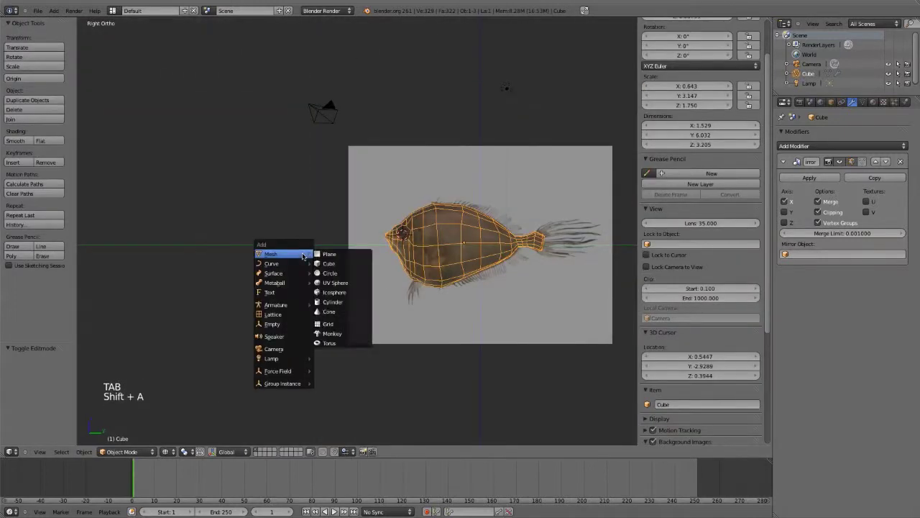
click(336, 324)
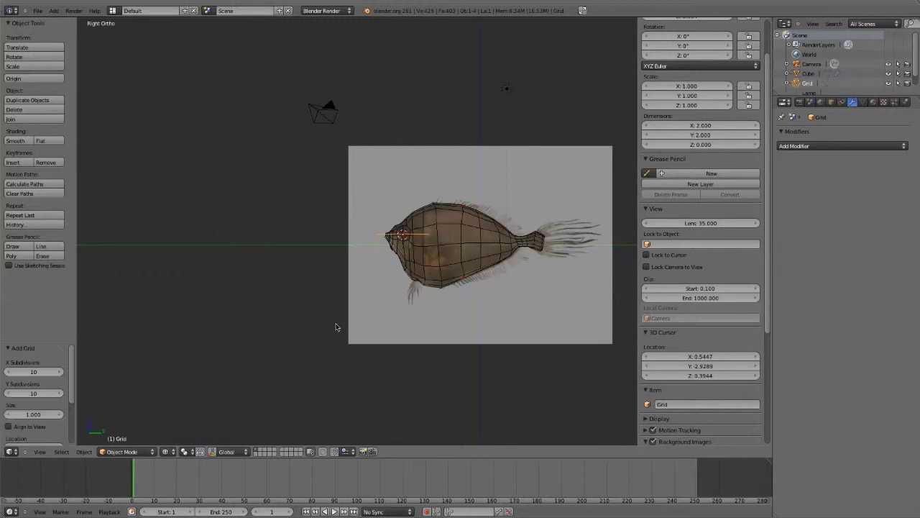
key(g)
click(294, 243)
key(KP_7)
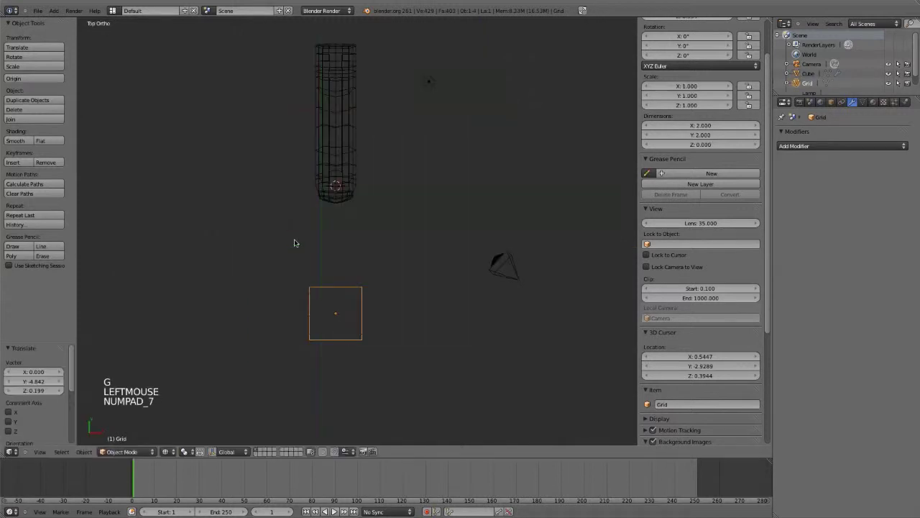
Delete one vertex near the grid's centre to punch a hole in it
key(Tab)
scroll(363, 327, up, 5)
shift+middle_drag(363, 328, 448, 157)
right_click(396, 268)
click(399, 272)
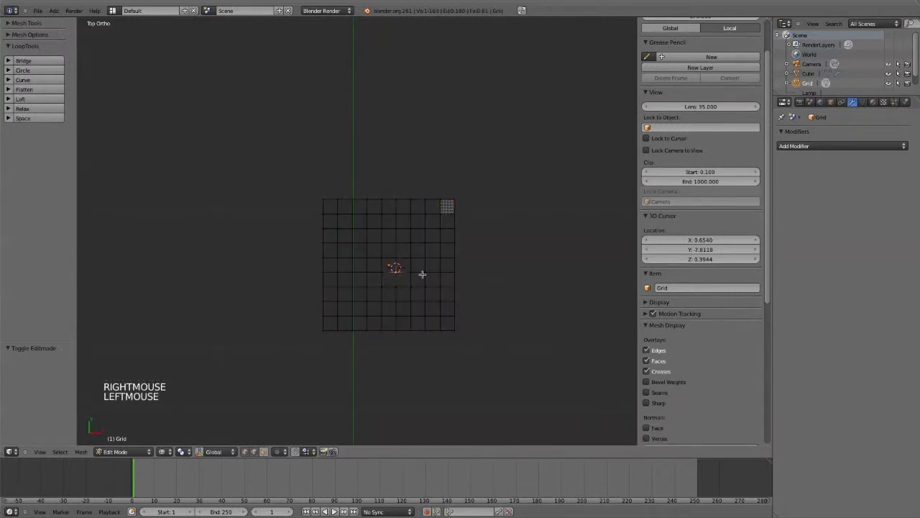
key(x)
click(410, 274)
Select the edge ring around the hole and round it with LoopTools Circle
alt+click(412, 272)
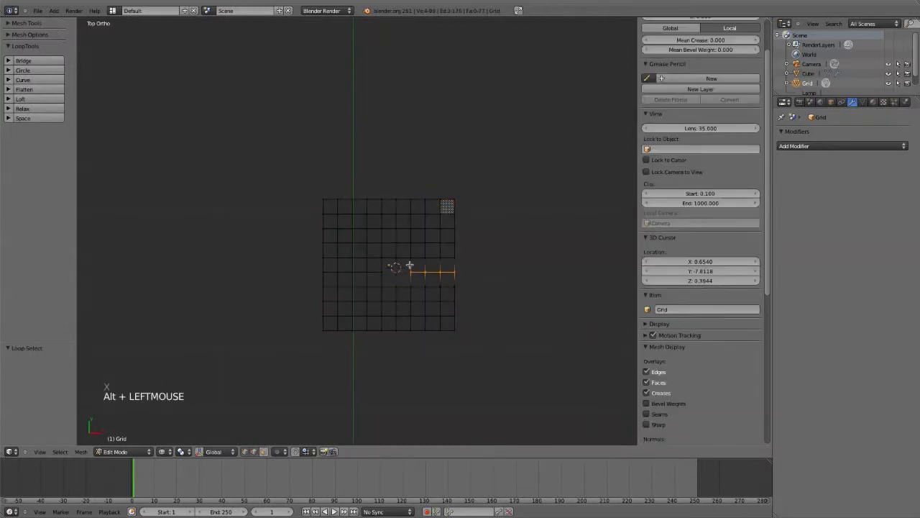
alt+click(412, 266)
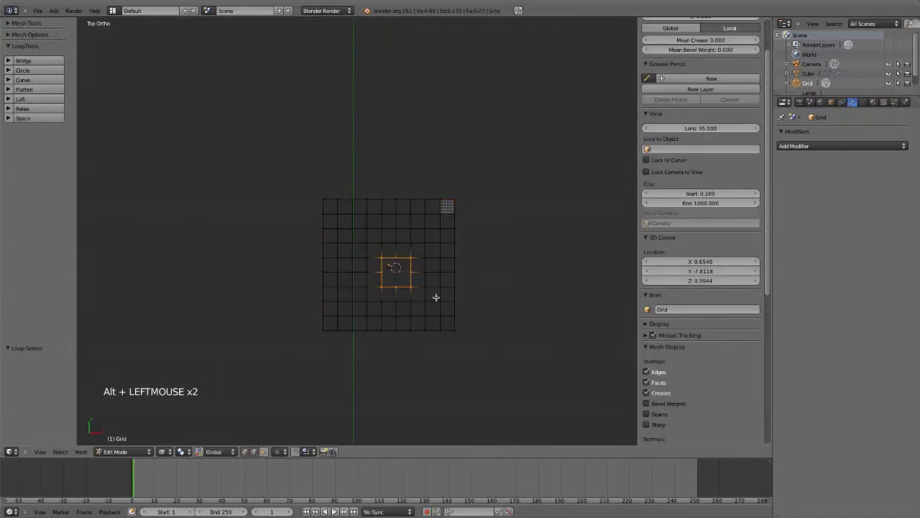
click(32, 70)
scroll(437, 328, down, 4)
scroll(437, 328, up, 5)
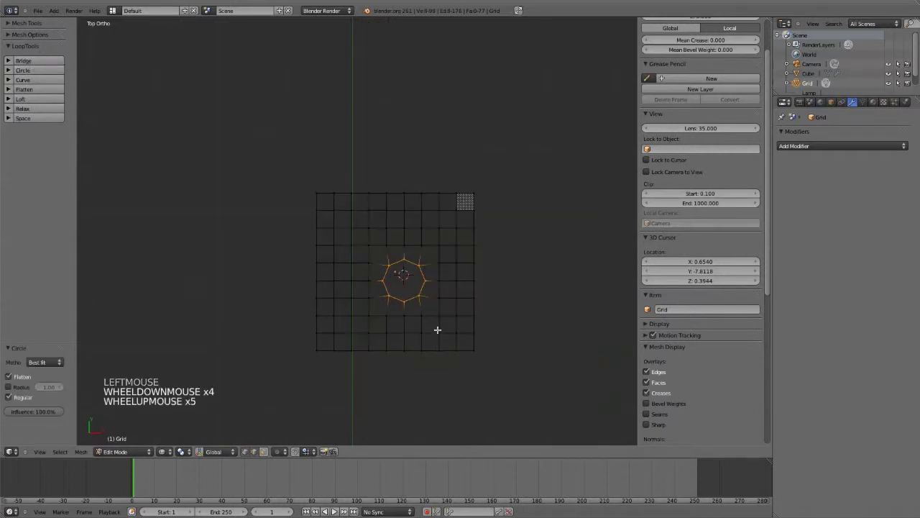
key(a)
scroll(425, 310, up, 5)
scroll(426, 333, down, 2)
scroll(427, 333, down, 1)
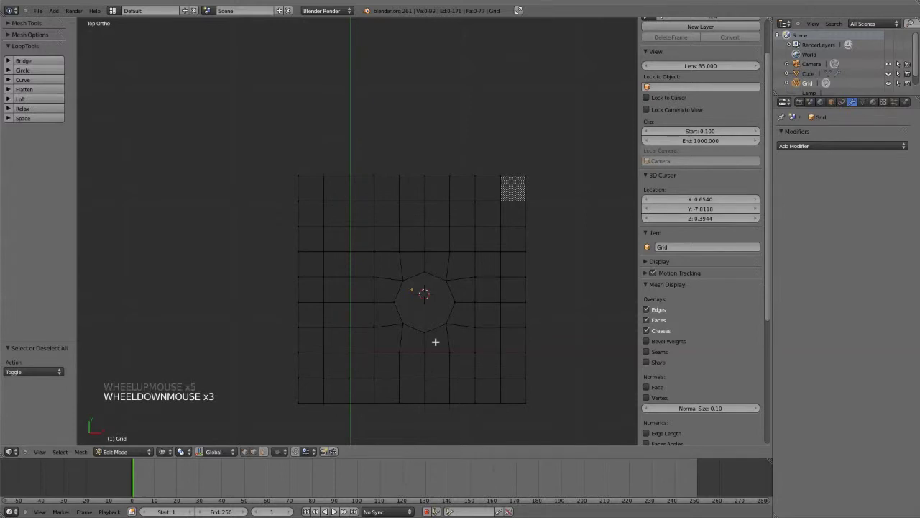
Delete the test grid and go back to the side view centred on the fish's head
key(Tab)
key(x)
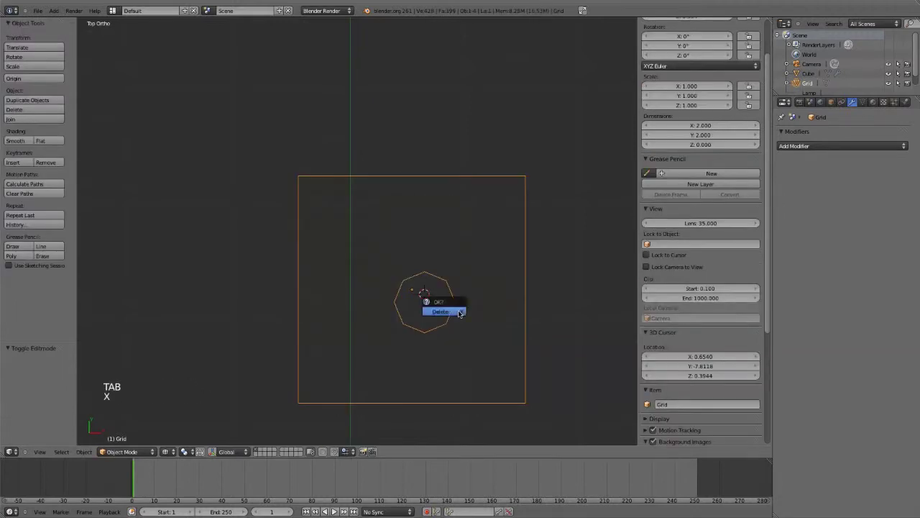
click(458, 310)
key(KP_1)
key(KP_3)
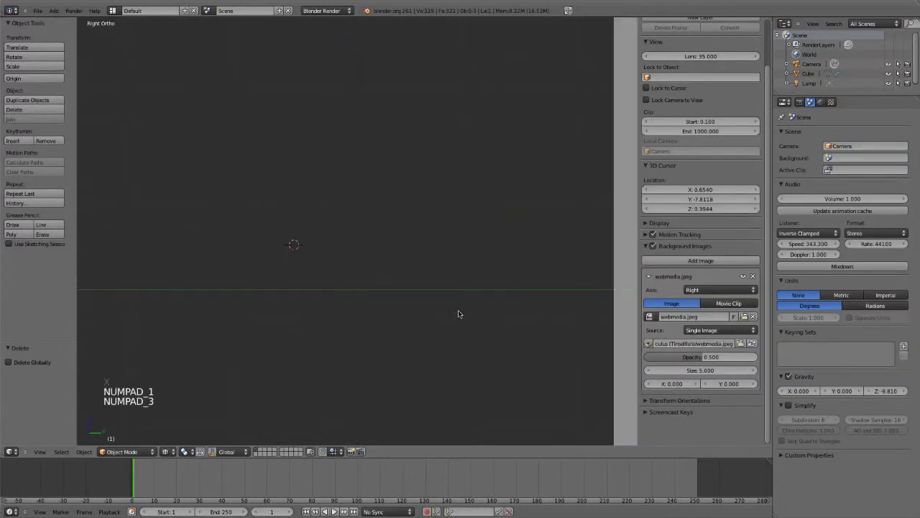
scroll(444, 332, down, 7)
shift+middle_drag(444, 332, 296, 347)
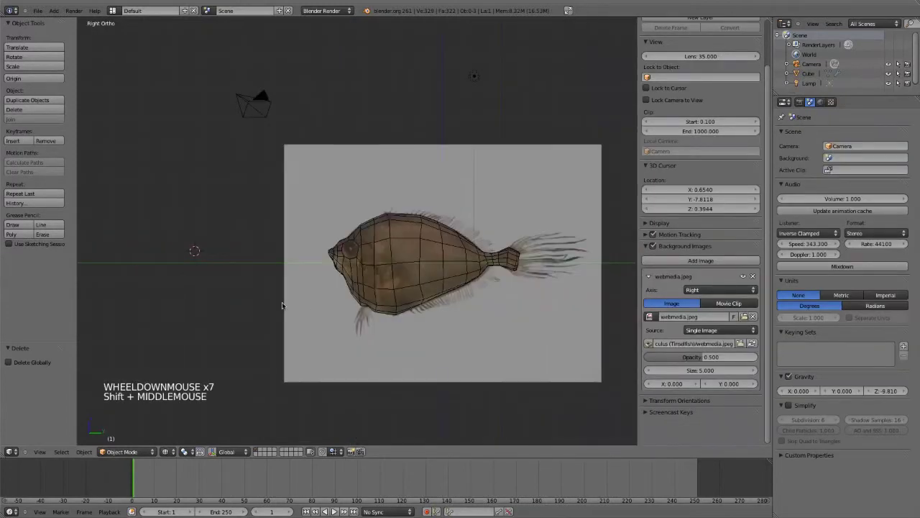
scroll(346, 300, up, 7)
shift+middle_drag(352, 332, 322, 269)
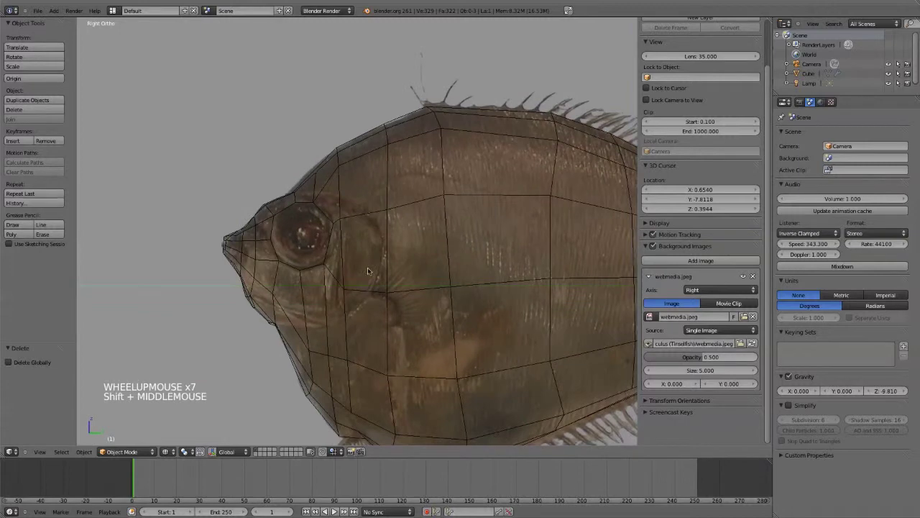
click(386, 295)
In Edit Mode, move the vertices beside and below the eye onto its outline
key(Tab)
scroll(385, 293, up, 2)
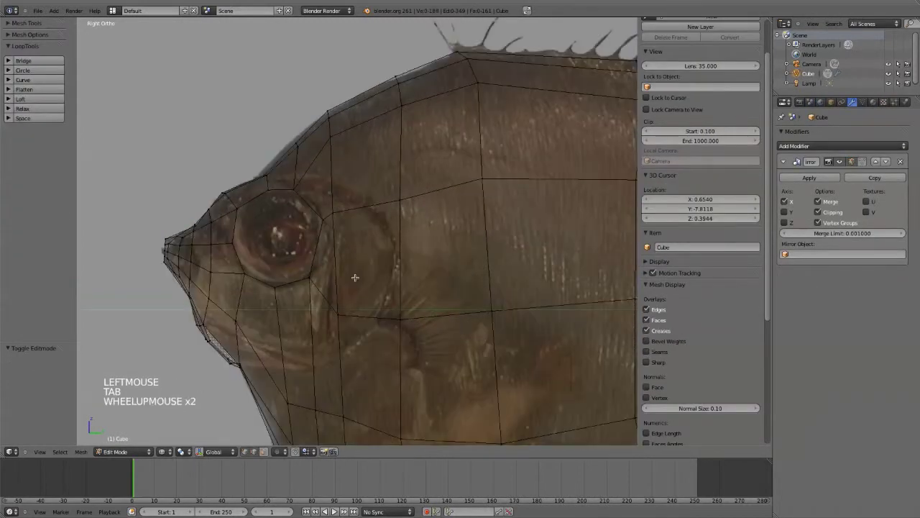
shift+middle_drag(307, 354, 351, 230)
scroll(382, 195, down, 3)
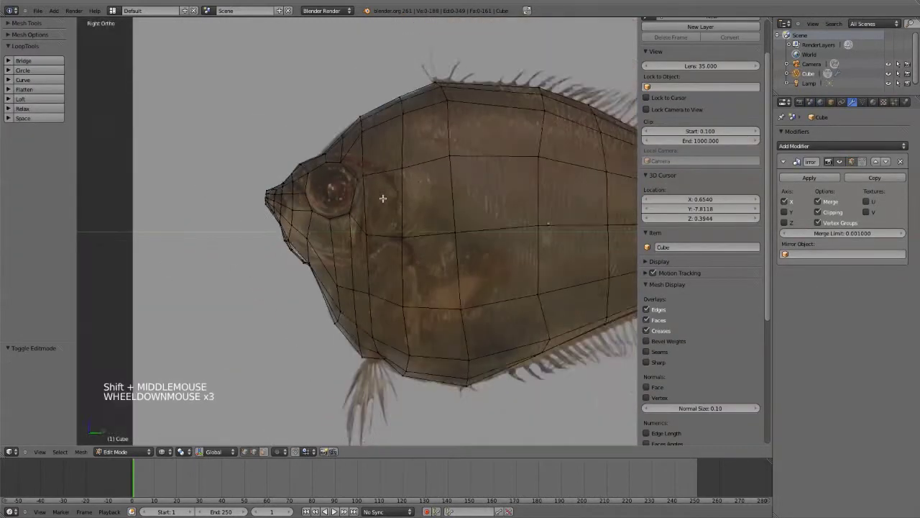
scroll(345, 200, up, 3)
click(345, 200)
key(g)
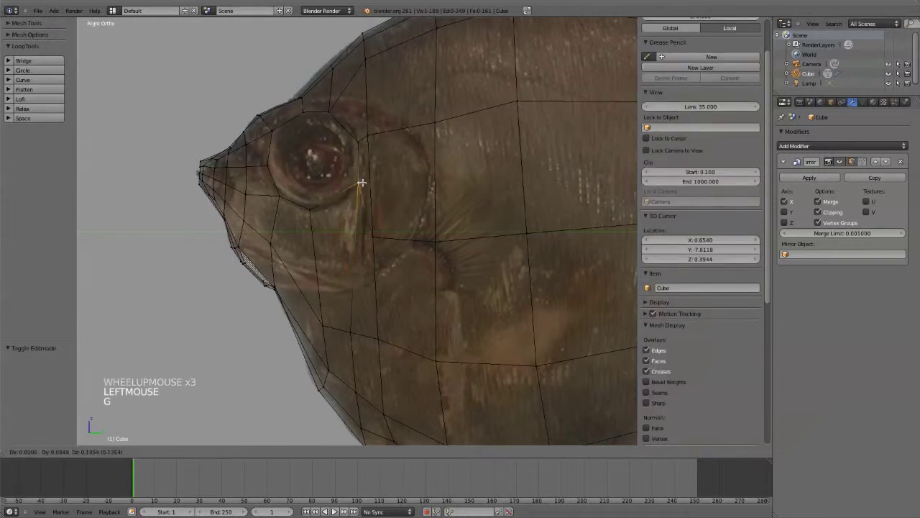
click(353, 188)
drag(312, 225, 324, 205)
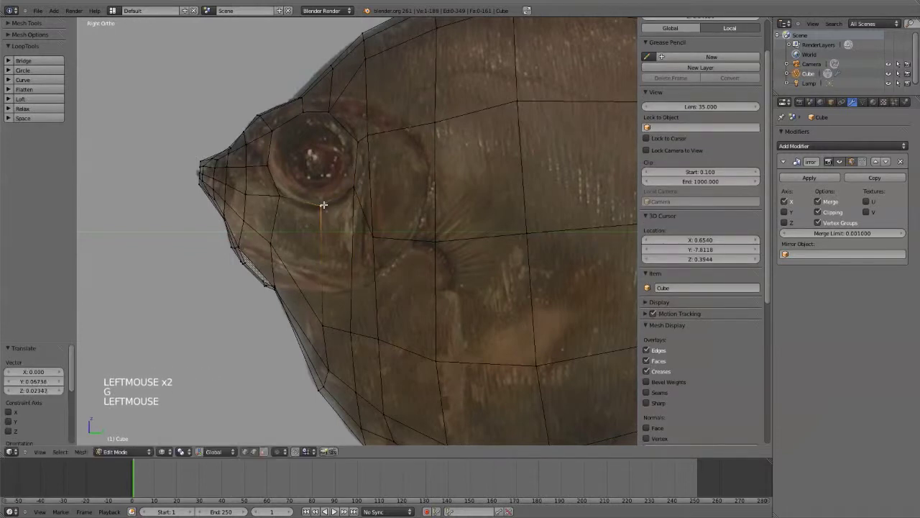
Move the vertices along the top of the eye onto its rim, then select the eye loop
click(301, 100)
key(g)
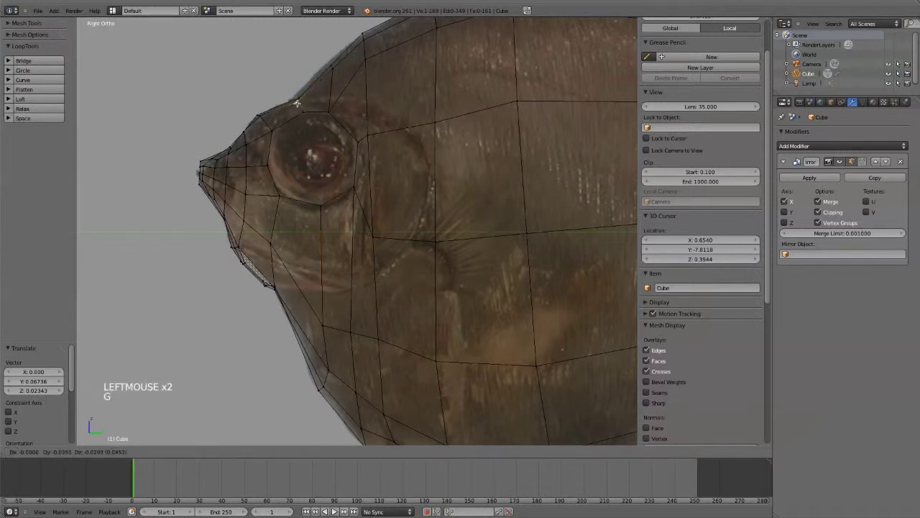
click(297, 101)
click(295, 95)
key(g)
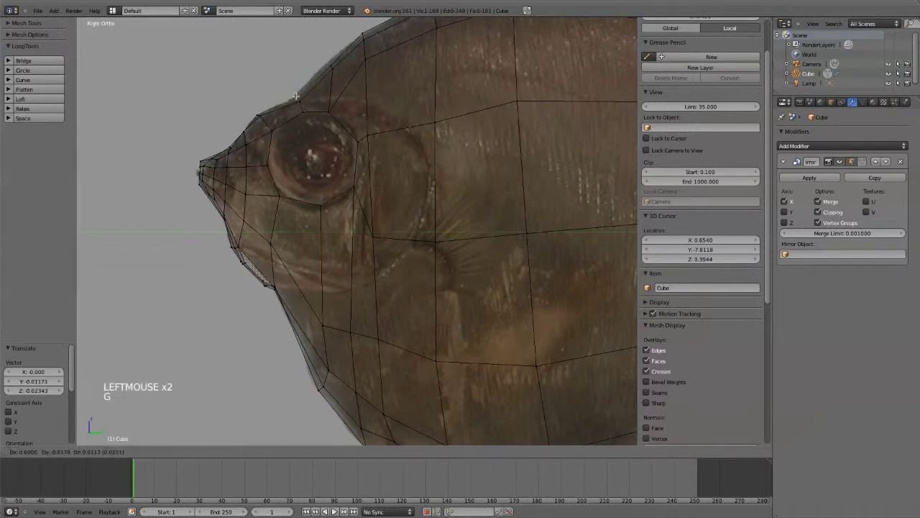
click(296, 96)
click(329, 68)
key(g)
click(324, 106)
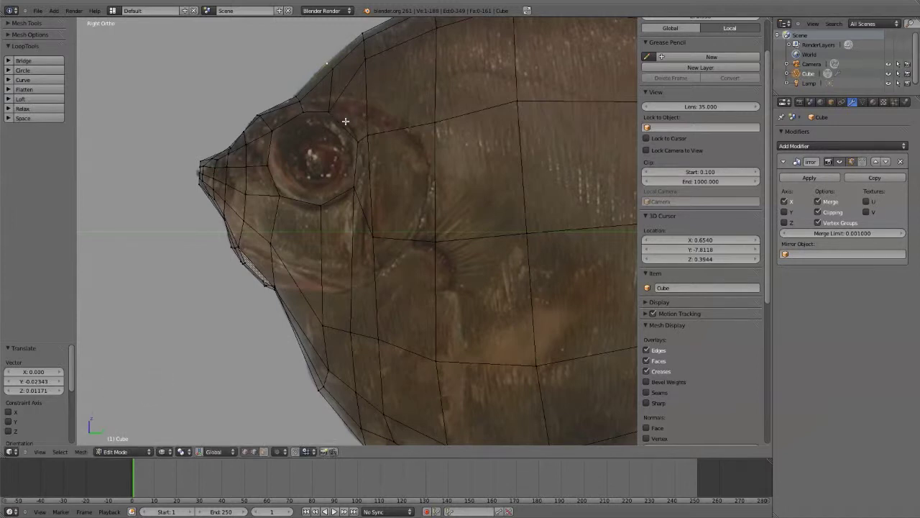
alt+click(355, 140)
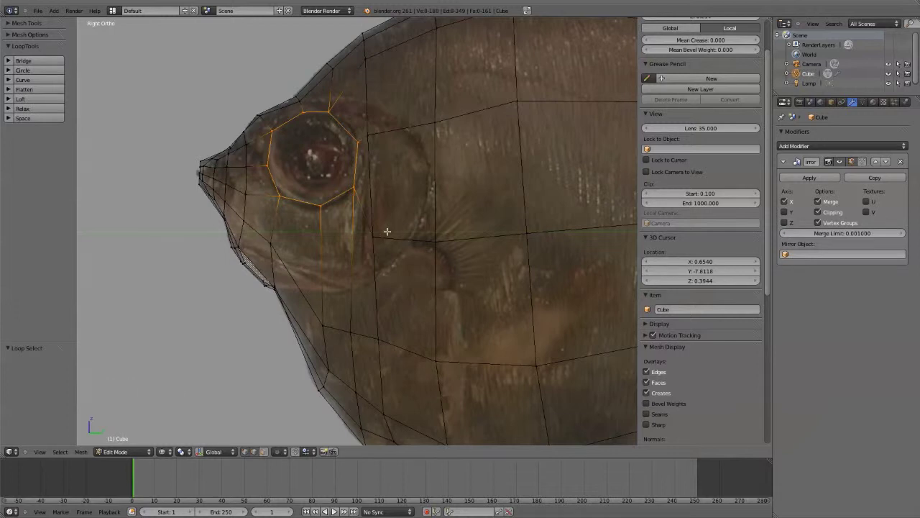
Extrude the eye loop in place and scale it down to about 0.775 as an inner ring
key(e)
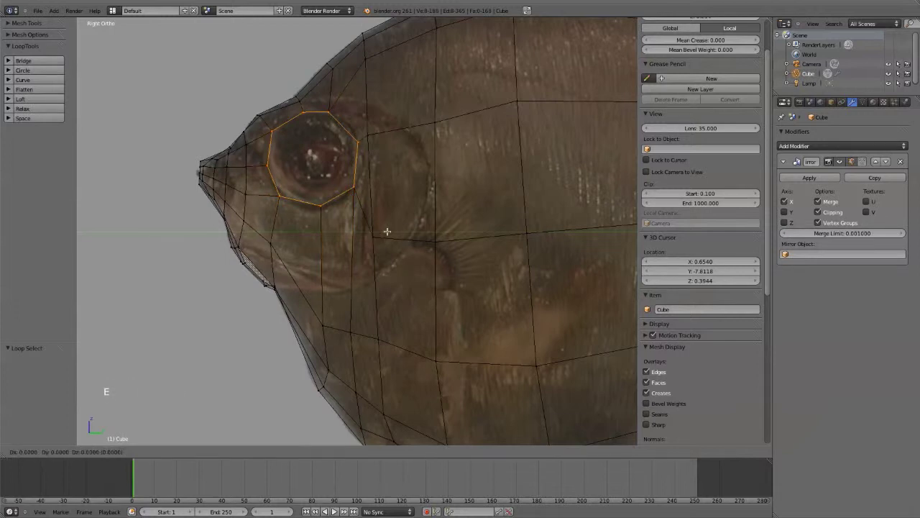
right_click(386, 231)
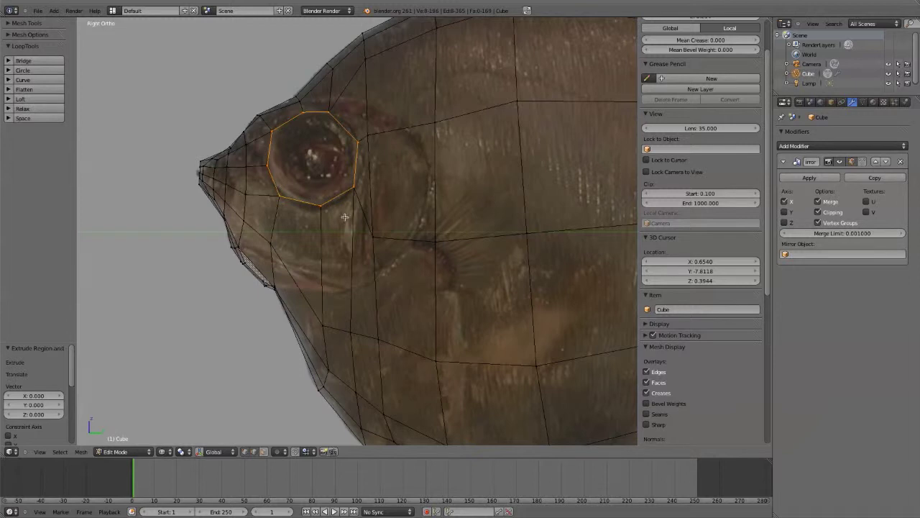
key(s)
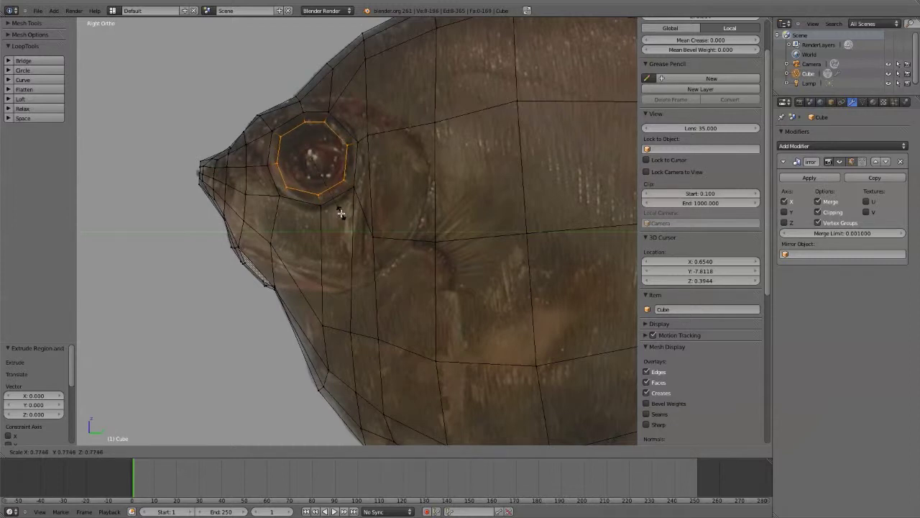
click(338, 213)
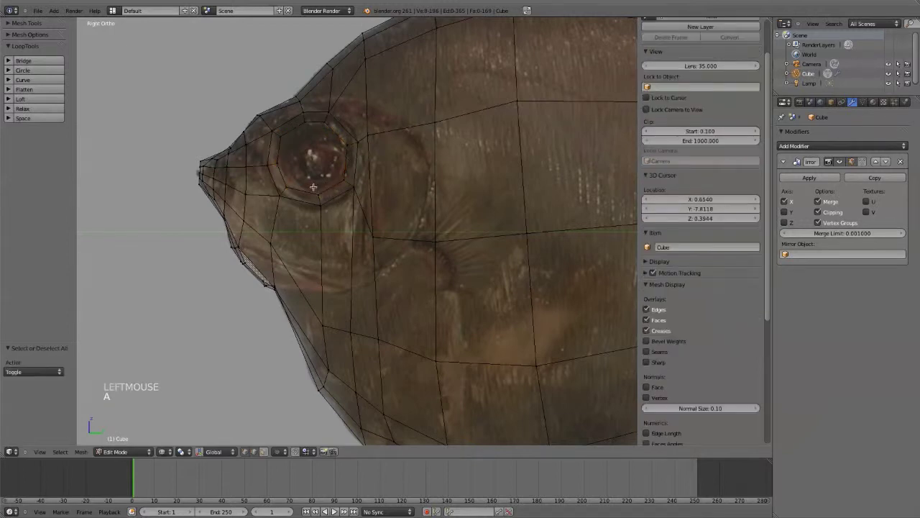
Undo a stray vertex move and pick the bottom eye-ring vertex in vertex select mode
key(b)
key(g)
click(322, 196)
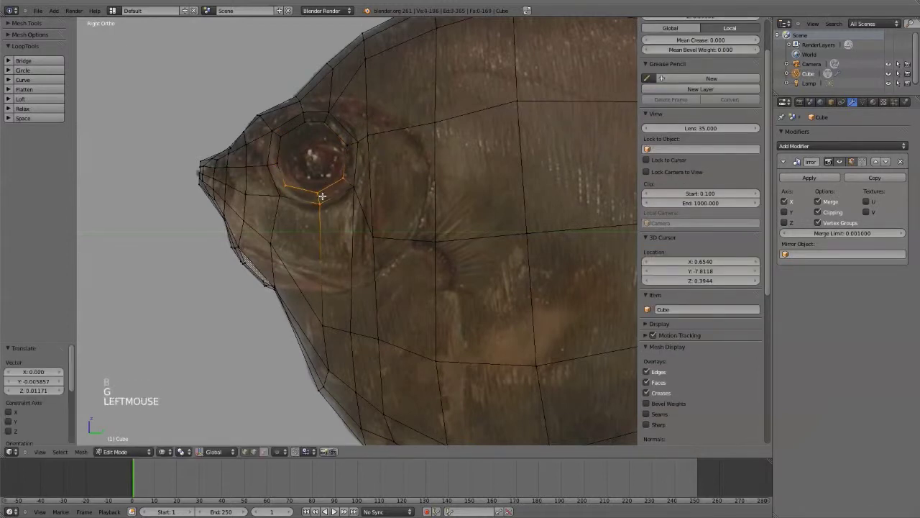
key(ctrl+z)
key(a)
key(b)
drag(315, 192, 325, 200)
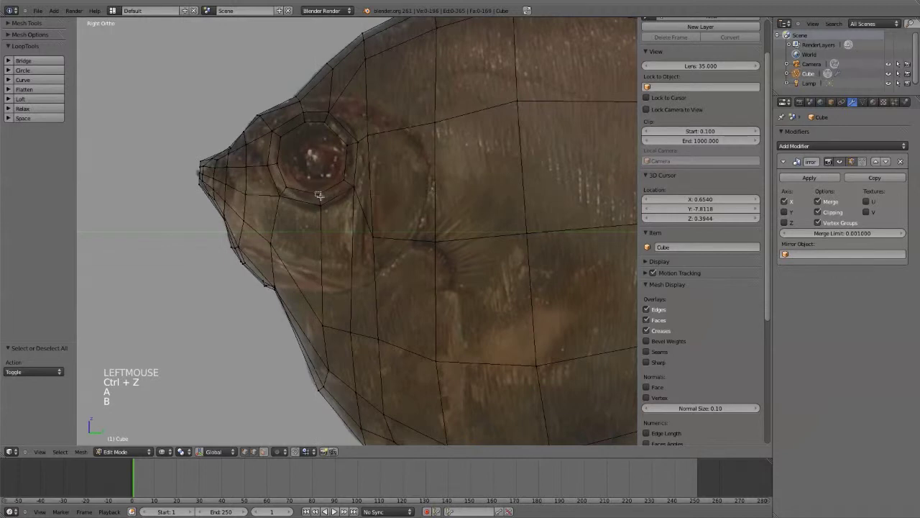
key(g)
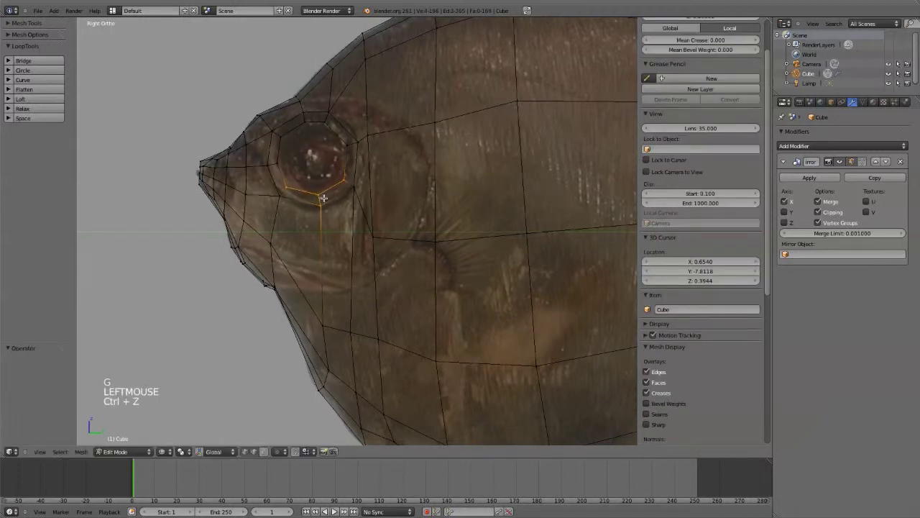
click(259, 452)
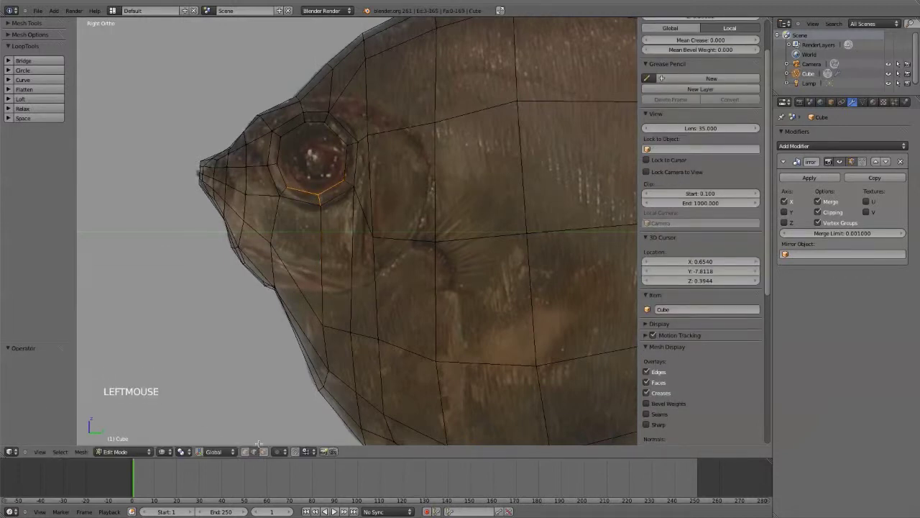
Move two lower eye-ring vertices outward to follow the reference eye outline
key(a)
key(b)
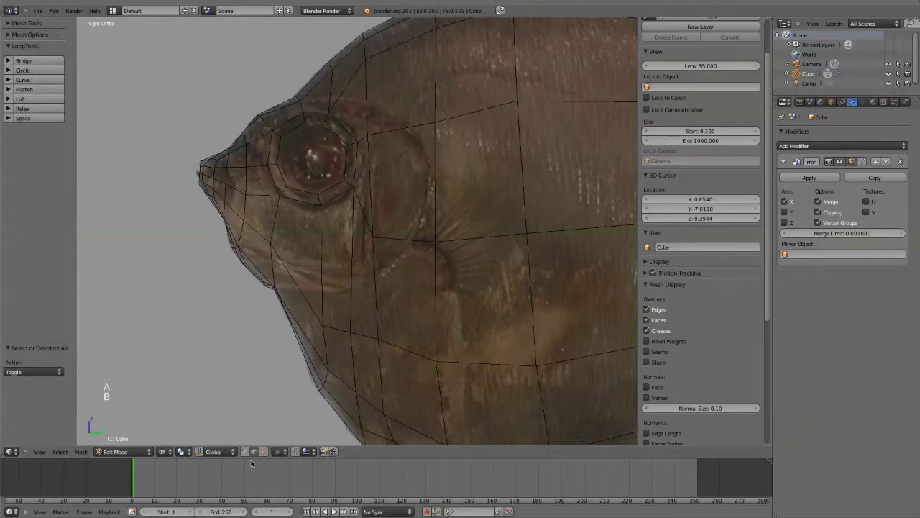
drag(310, 188, 319, 199)
key(g)
click(349, 181)
key(a)
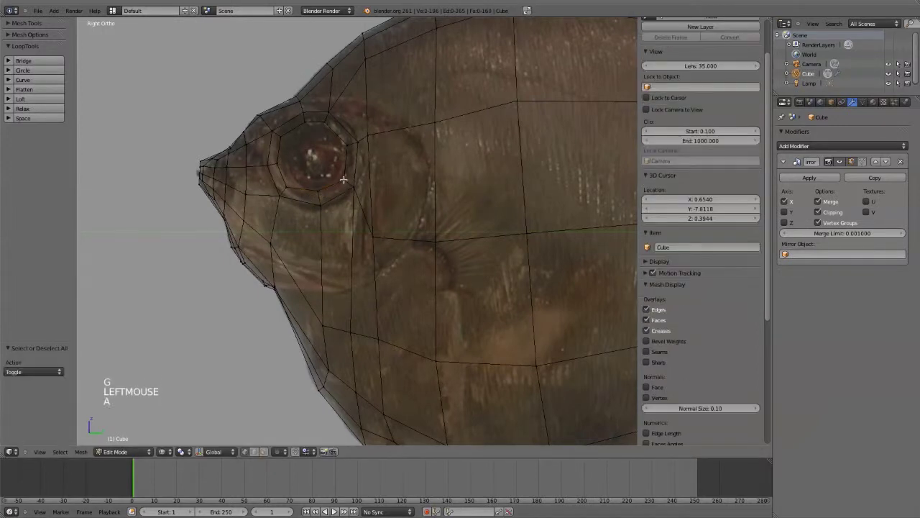
key(b)
key(g)
click(345, 182)
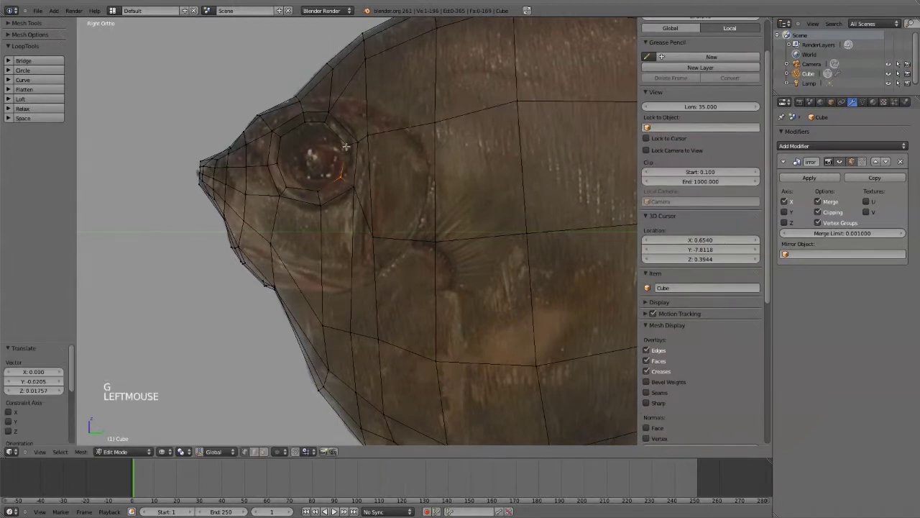
Reposition the right-hand and upper-left eye-ring vertices onto the round eye outline
key(a)
key(b)
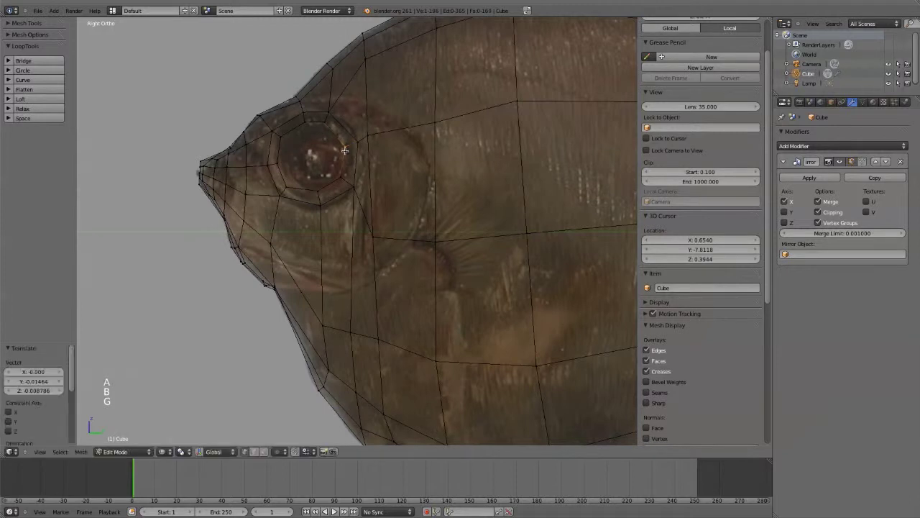
drag(283, 180, 297, 190)
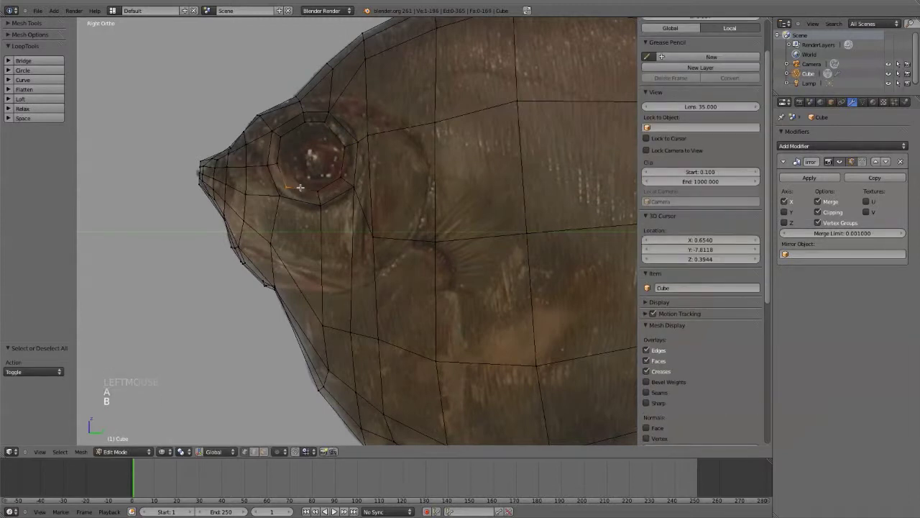
key(g)
click(279, 135)
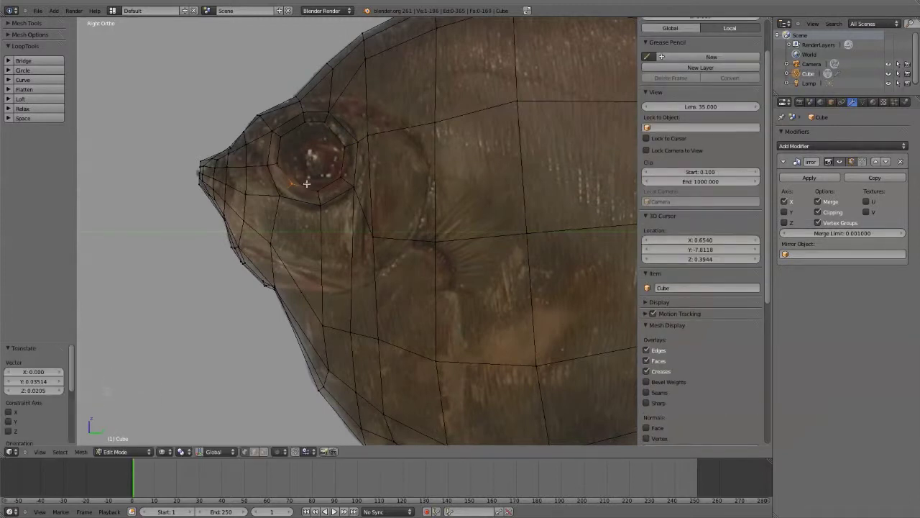
key(a)
key(b)
drag(276, 131, 286, 142)
key(g)
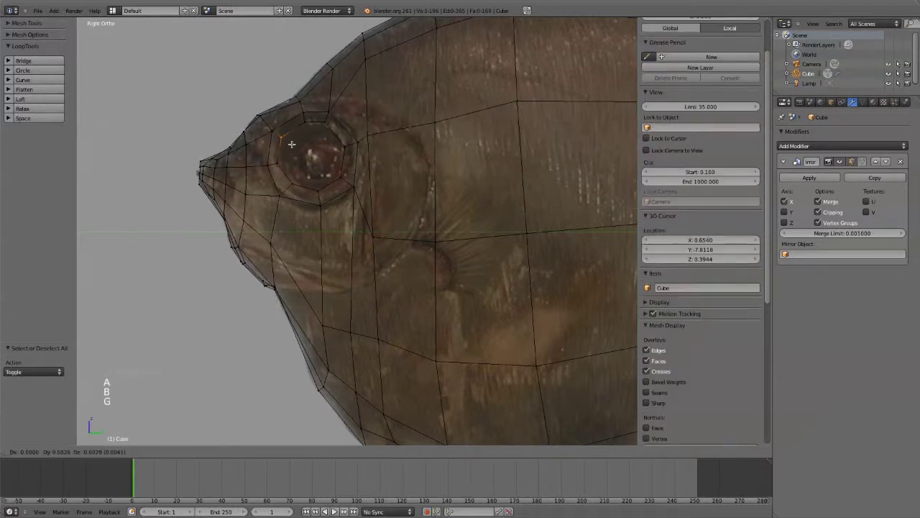
click(298, 134)
Place the top eye-ring vertex on the outline, then select the whole eye edge loop
key(a)
key(b)
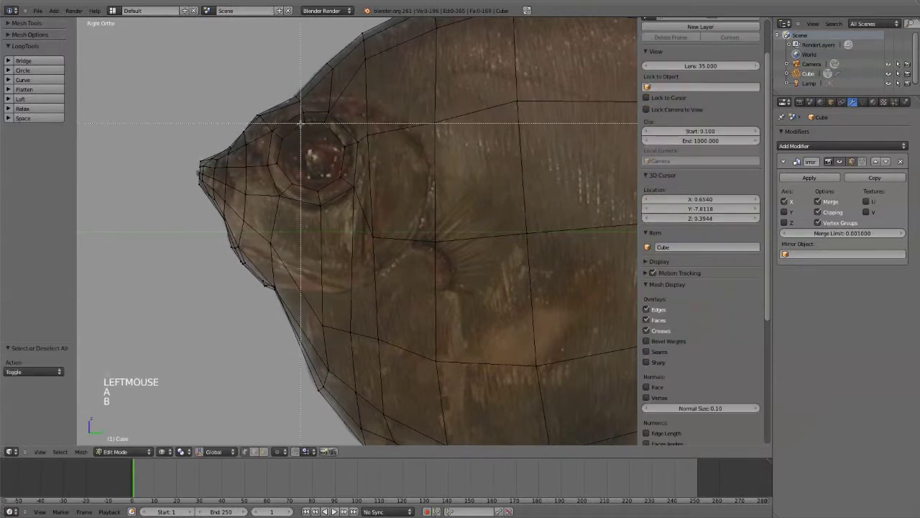
drag(298, 121, 312, 133)
key(g)
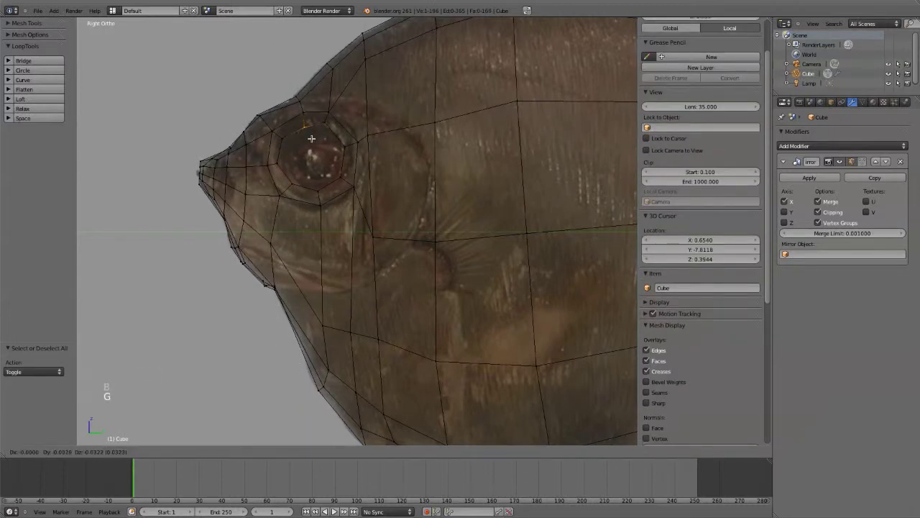
click(309, 135)
key(a)
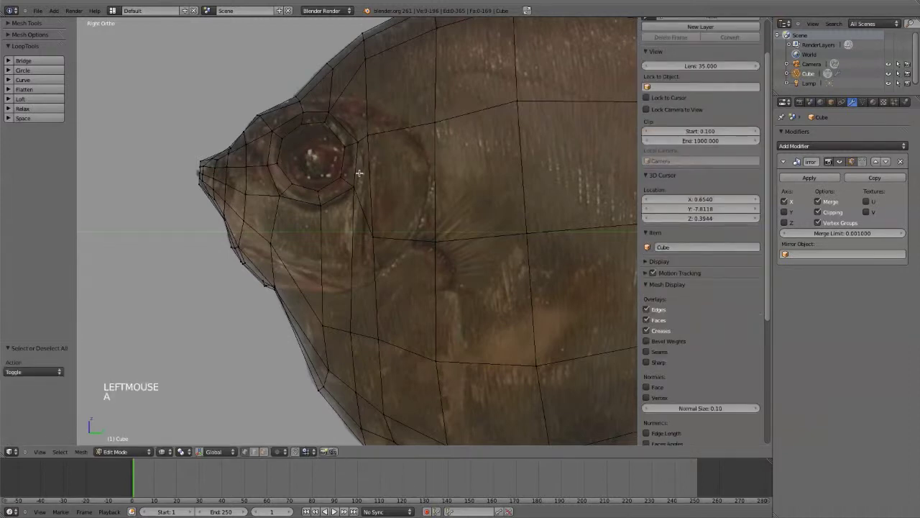
alt+click(344, 160)
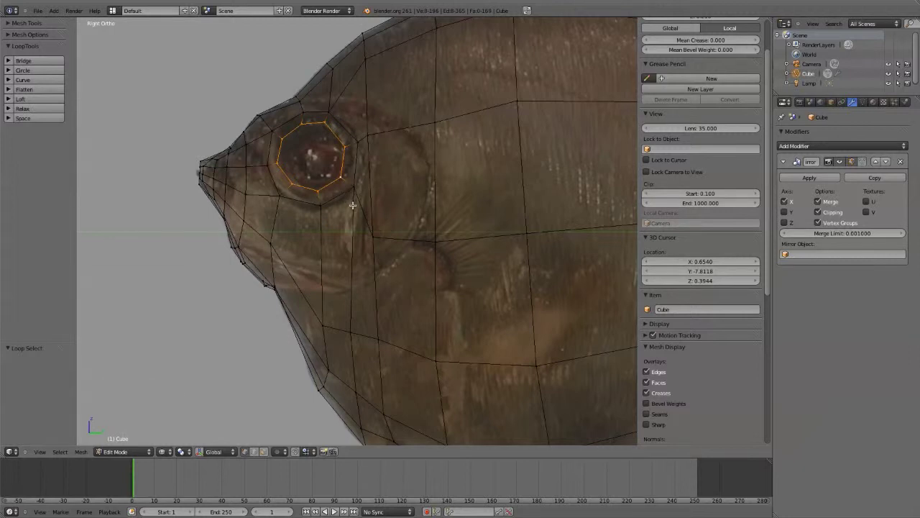
In wireframe, extrude the eye edge loop inward into the head
key(z)
middle_drag(353, 205, 468, 190)
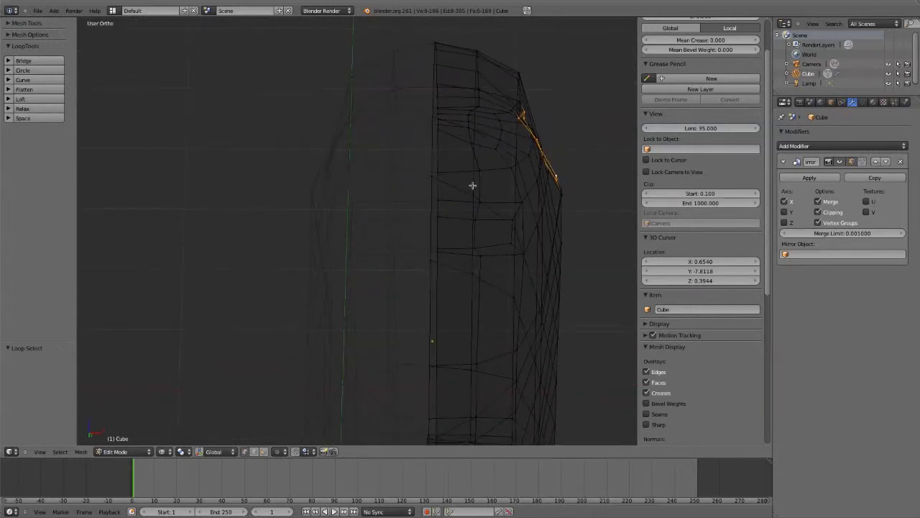
key(e)
key(e)
key(e)
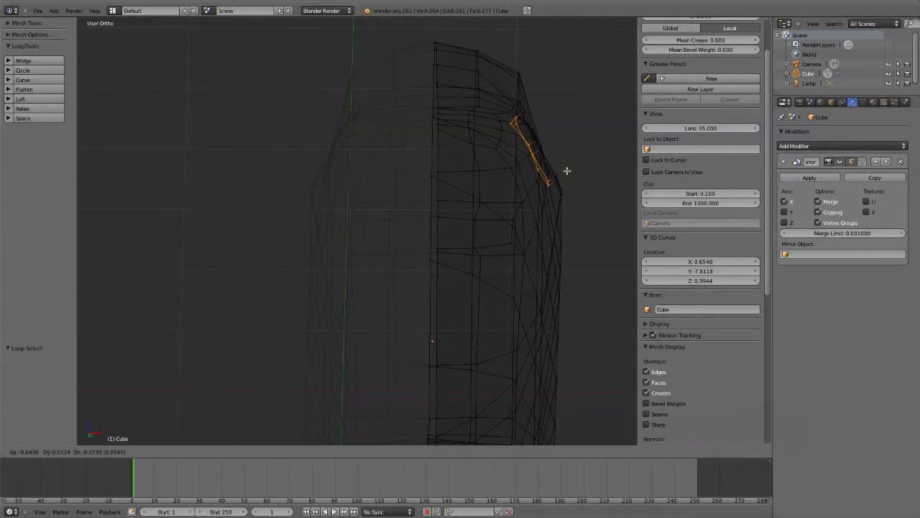
click(567, 170)
Shrink the recessed inner eye ring to 0.872 in solid shading
key(z)
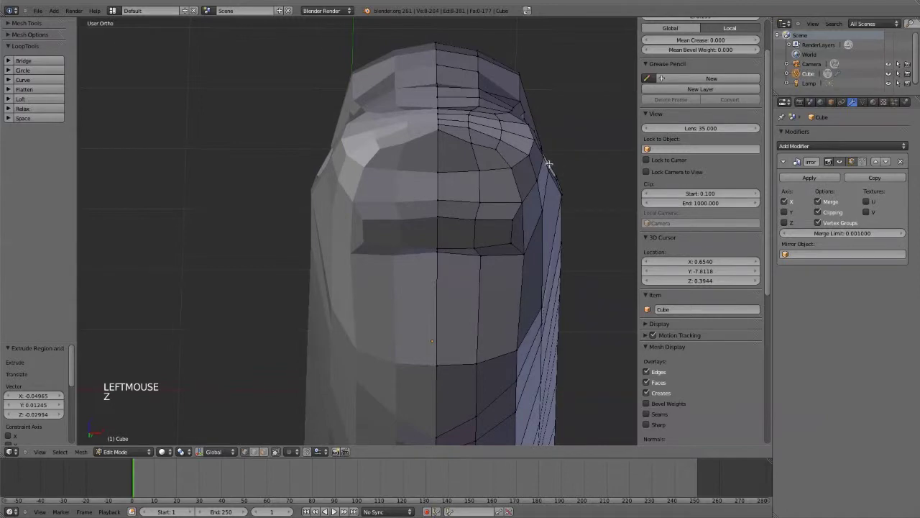
middle_drag(548, 164, 458, 267)
key(s)
key(s)
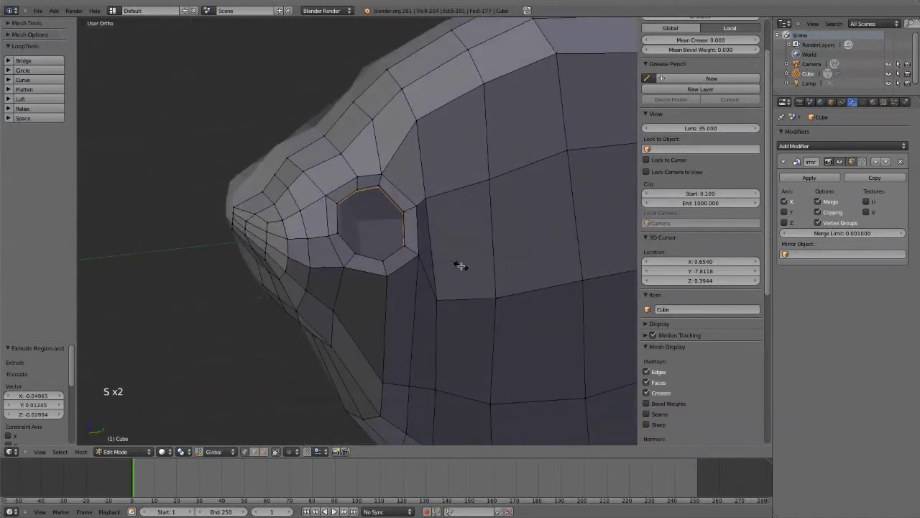
click(450, 259)
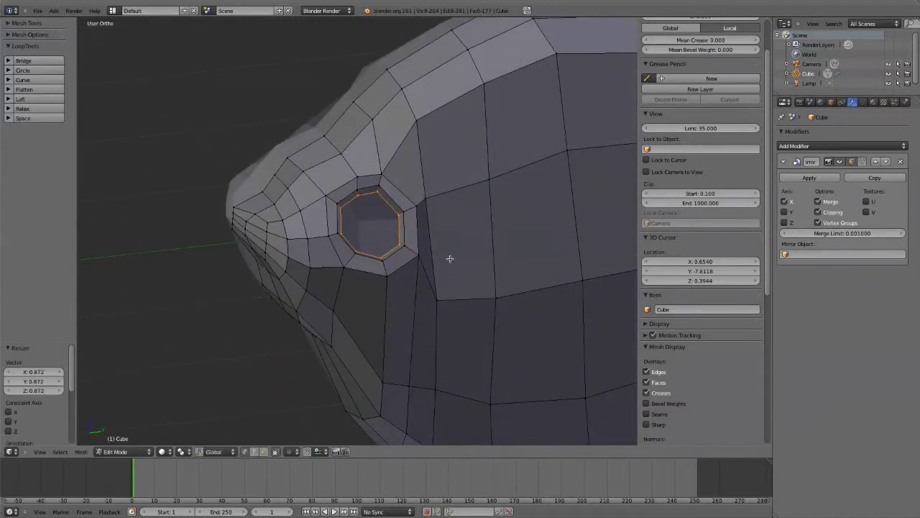
middle_drag(450, 259, 399, 267)
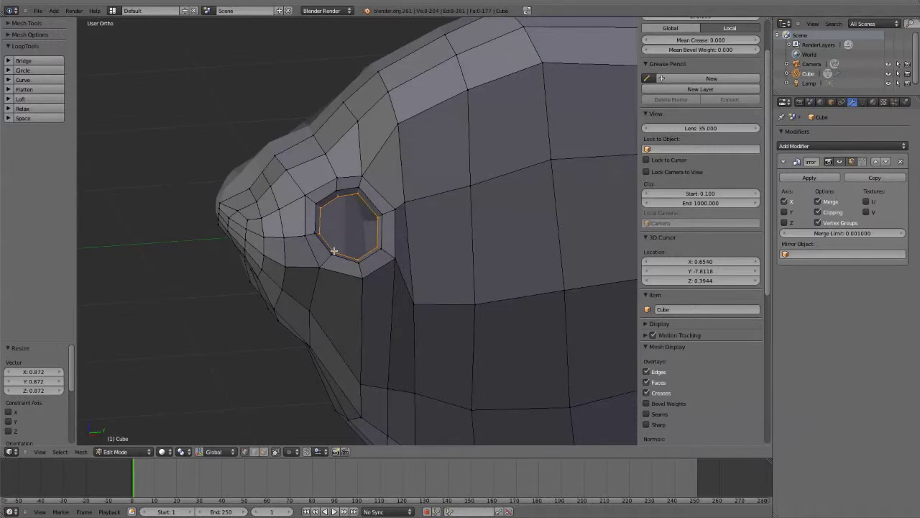
Snap the 3D cursor to the eye ring's centre and return to Object Mode, head framed from the front
key(shift+s)
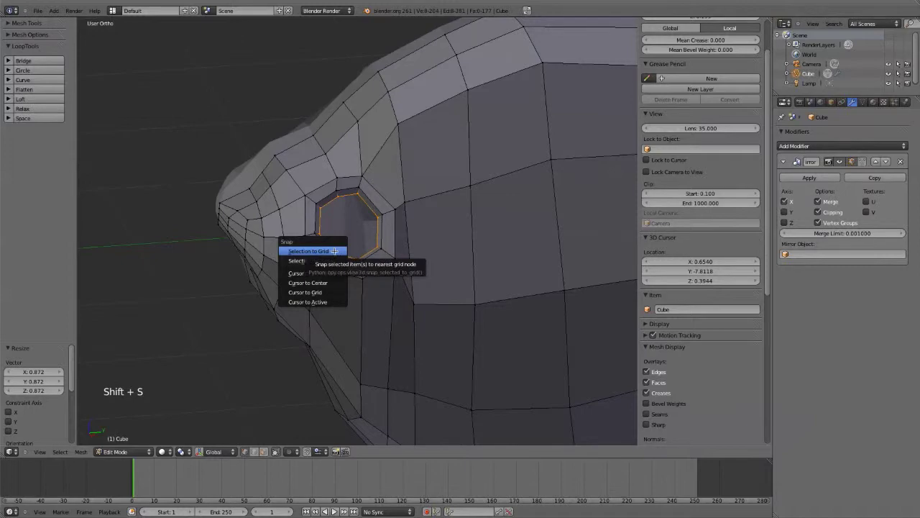
click(326, 273)
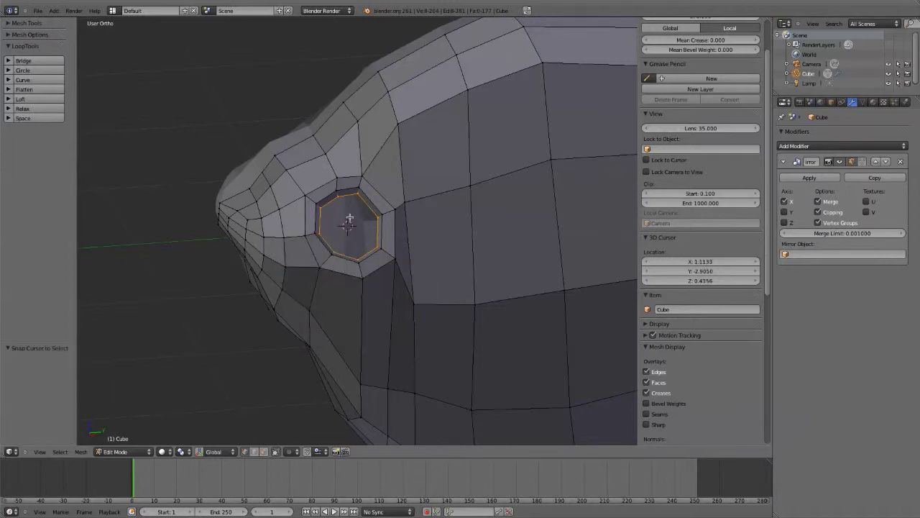
middle_drag(362, 292, 405, 292)
key(KP_1)
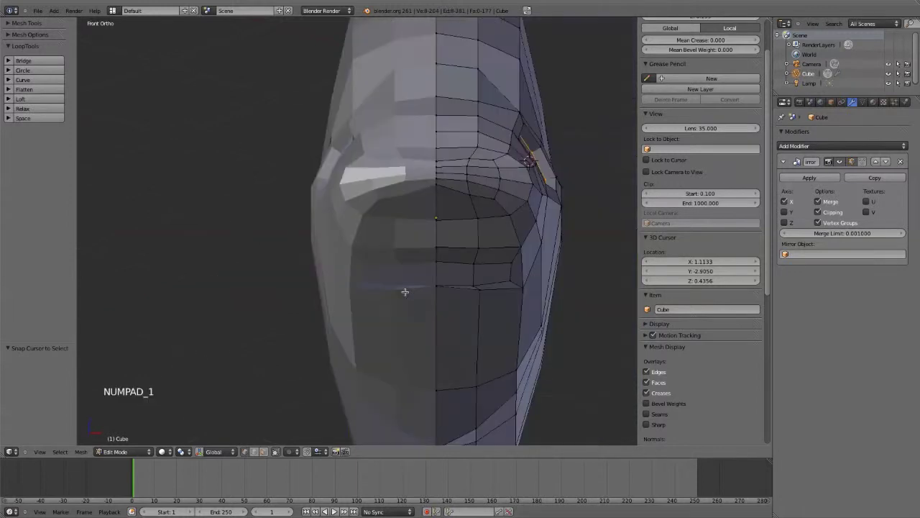
key(Tab)
scroll(498, 270, down, 2)
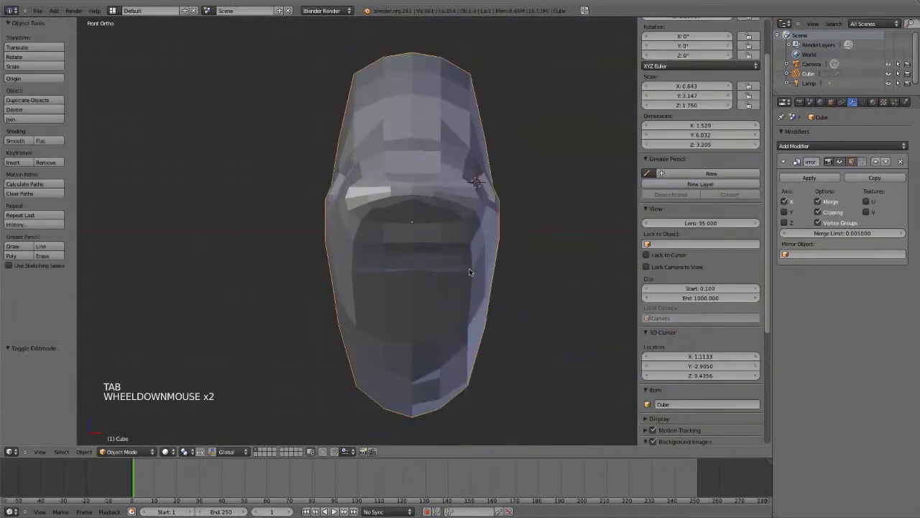
shift+middle_drag(458, 233, 404, 251)
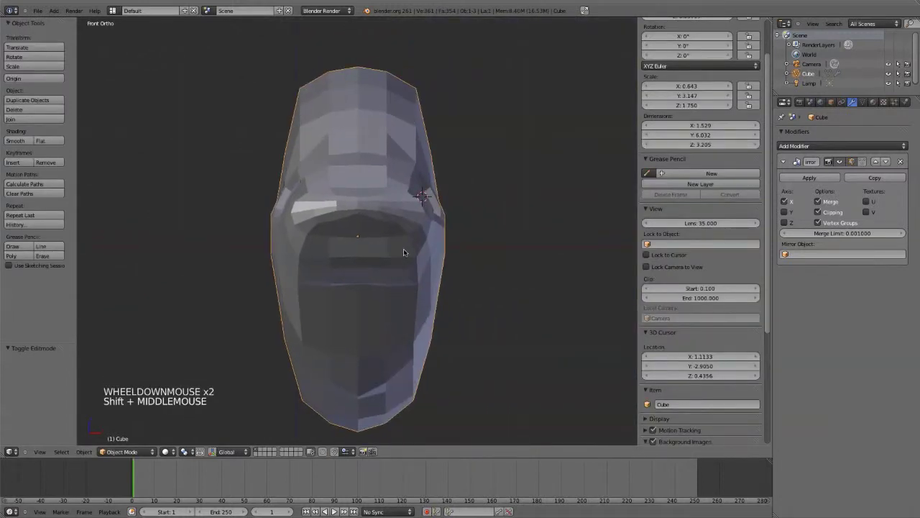
Add a UV sphere at the 3D cursor and enlarge its Add UV Sphere settings panel
key(shift+a)
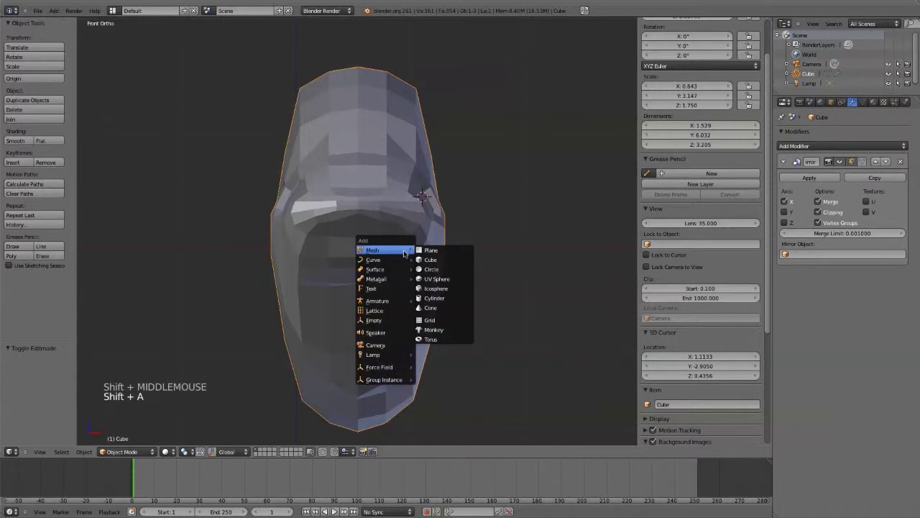
mouse_move(402, 260)
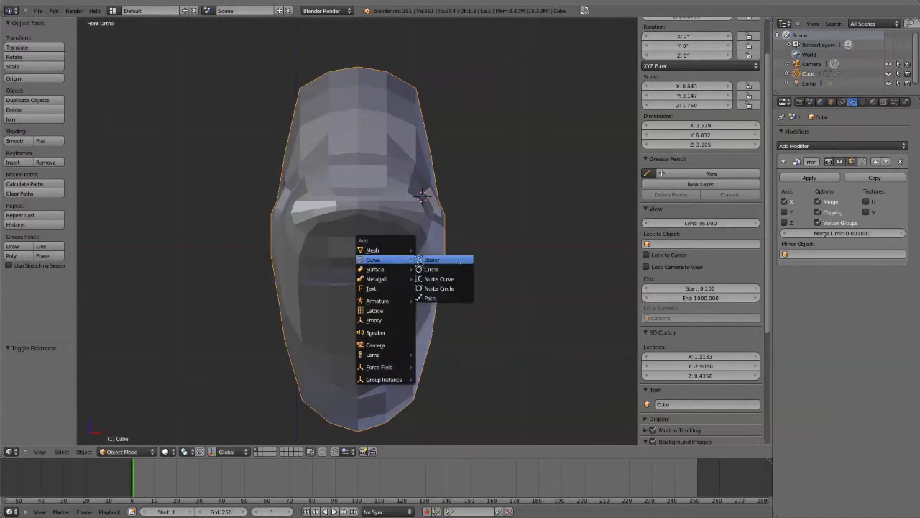
mouse_move(368, 252)
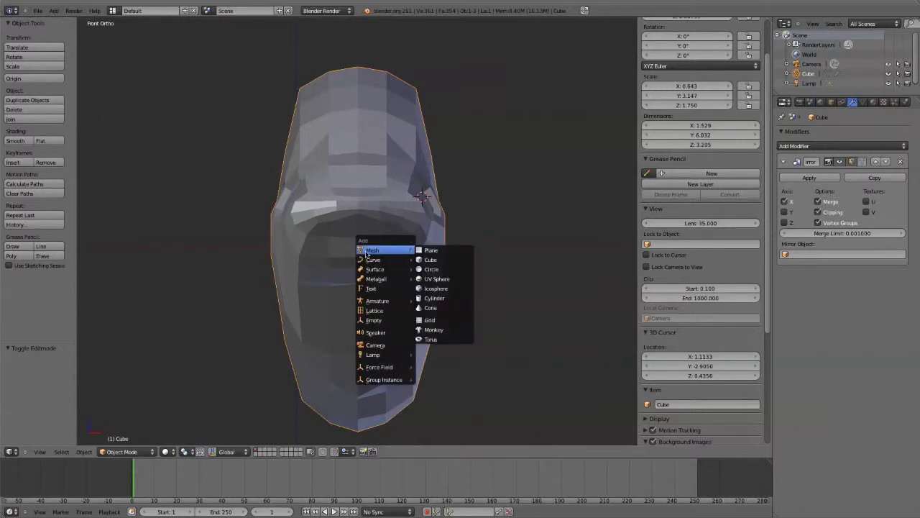
click(450, 279)
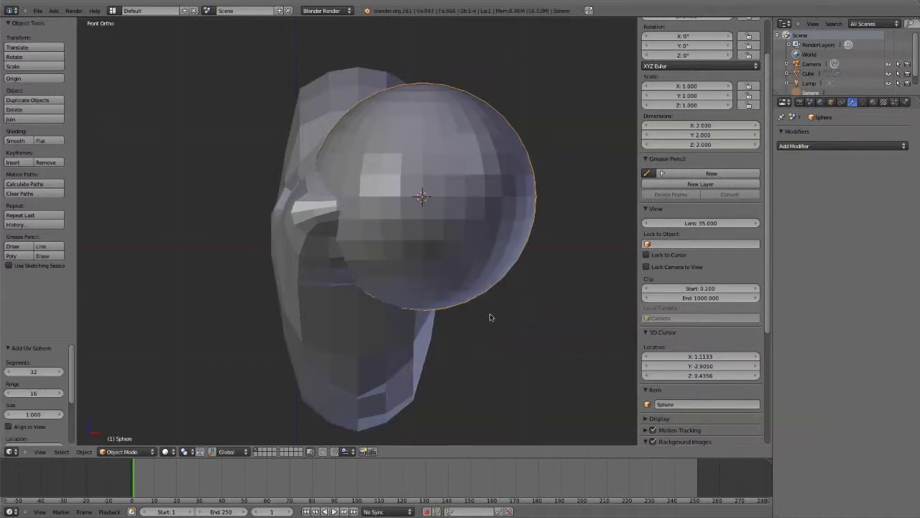
key(F6)
drag(39, 344, 45, 279)
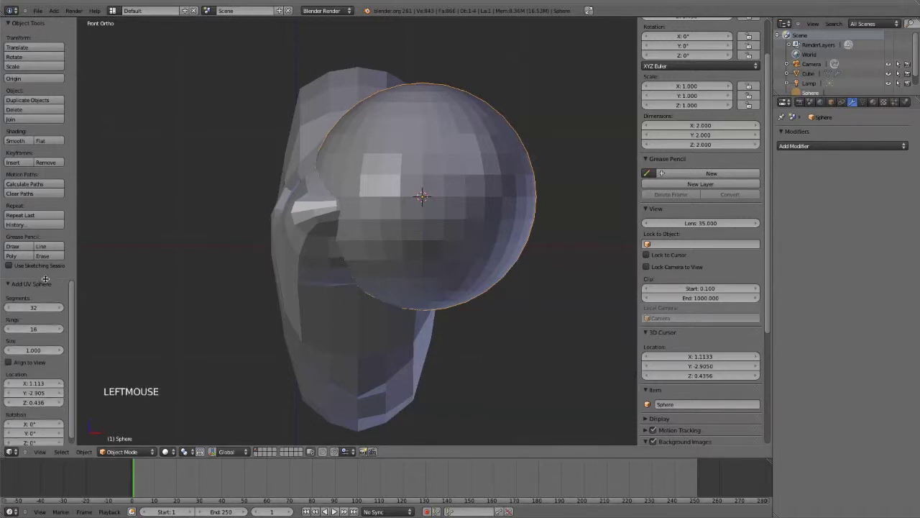
Reduce the UV sphere to 8 segments and 8 rings, then enter Edit Mode
click(9, 307)
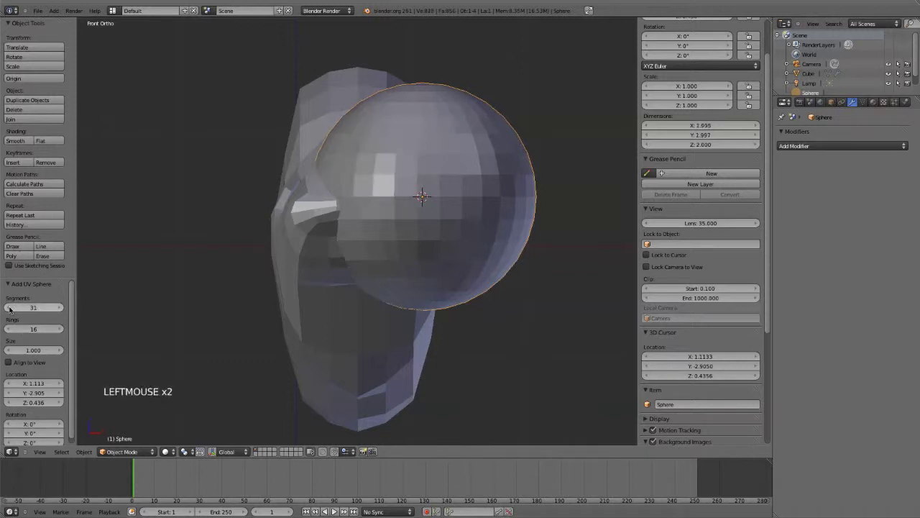
click(10, 308)
click(9, 308)
click(9, 308)
click(10, 307)
click(9, 307)
click(9, 308)
click(33, 309)
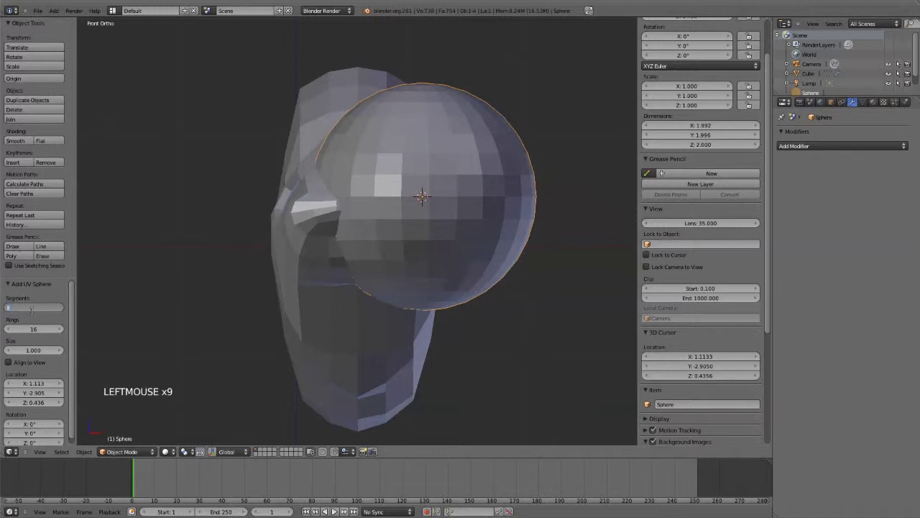
key(Return)
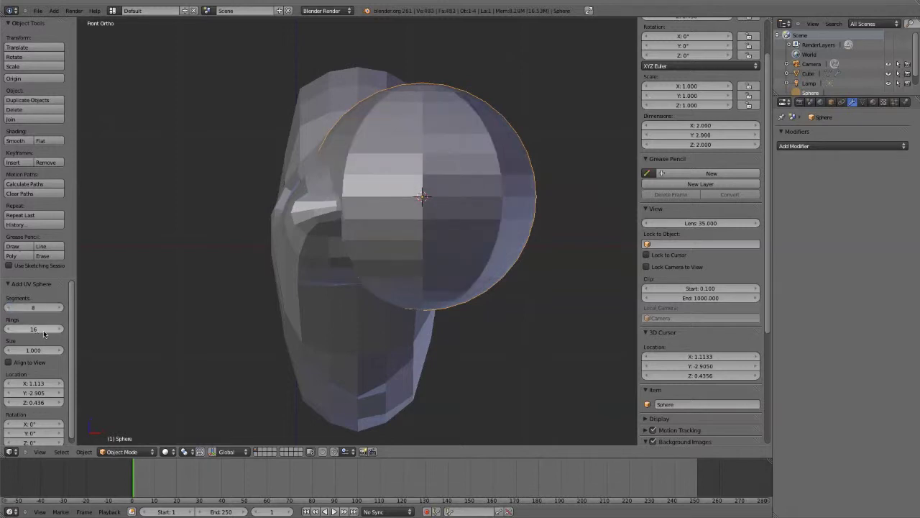
click(44, 329)
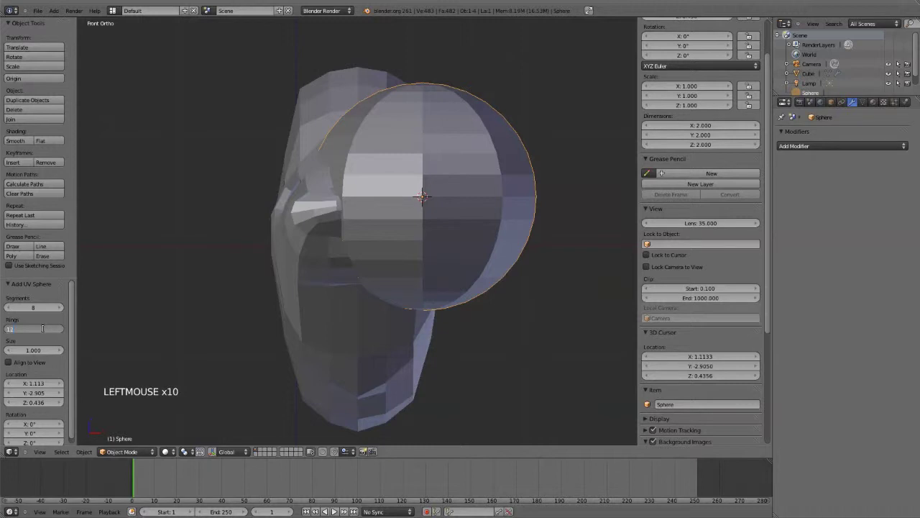
key(Return)
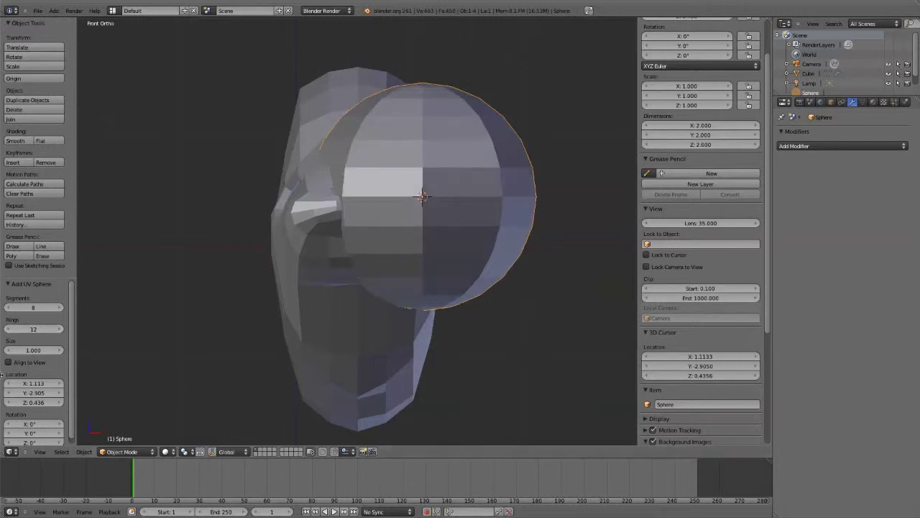
click(8, 330)
click(8, 330)
click(8, 329)
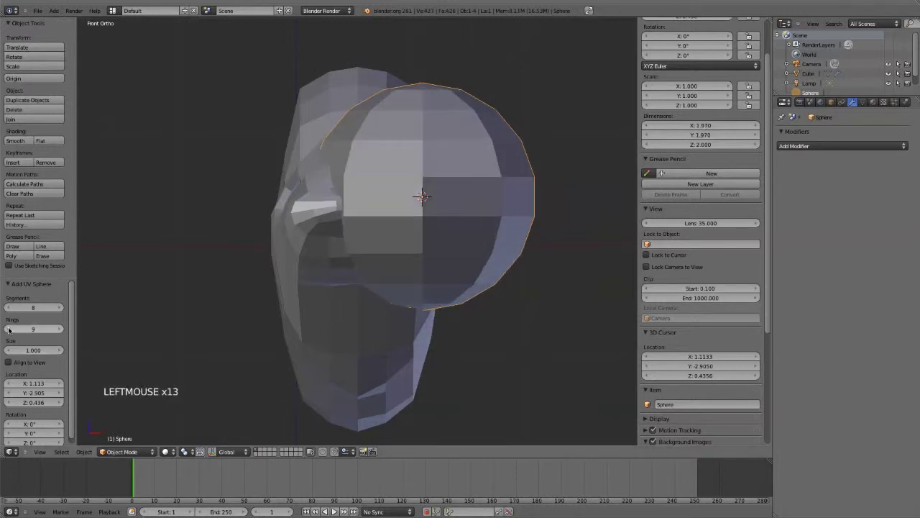
click(8, 329)
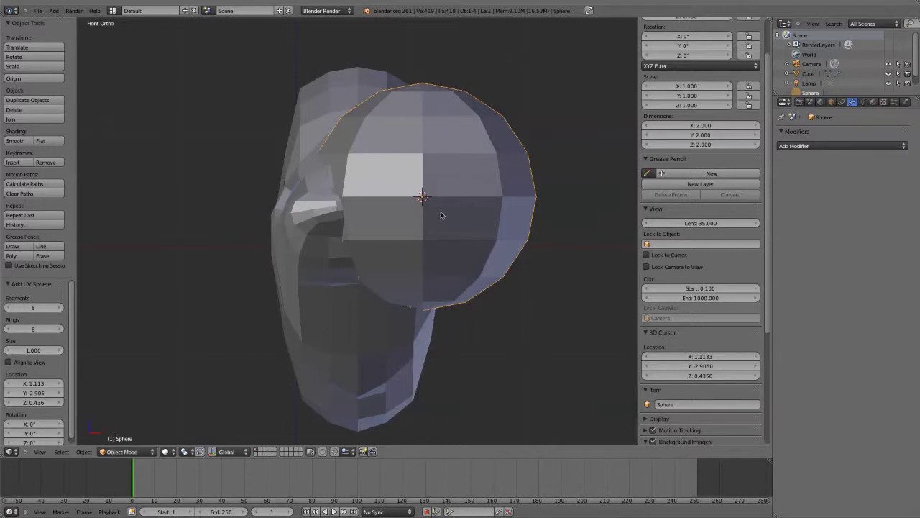
key(Tab)
Box-select the sphere's left-half vertices in wireframe and delete them
key(z)
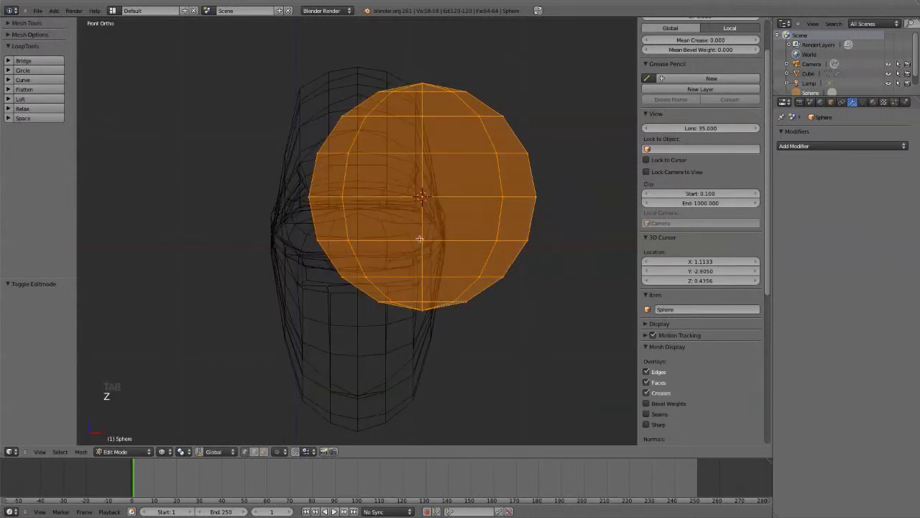
key(a)
key(b)
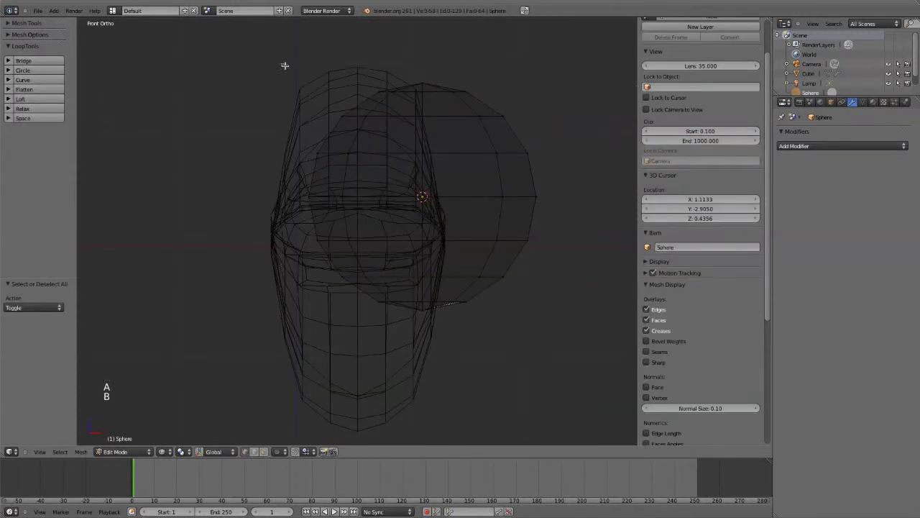
drag(281, 64, 413, 378)
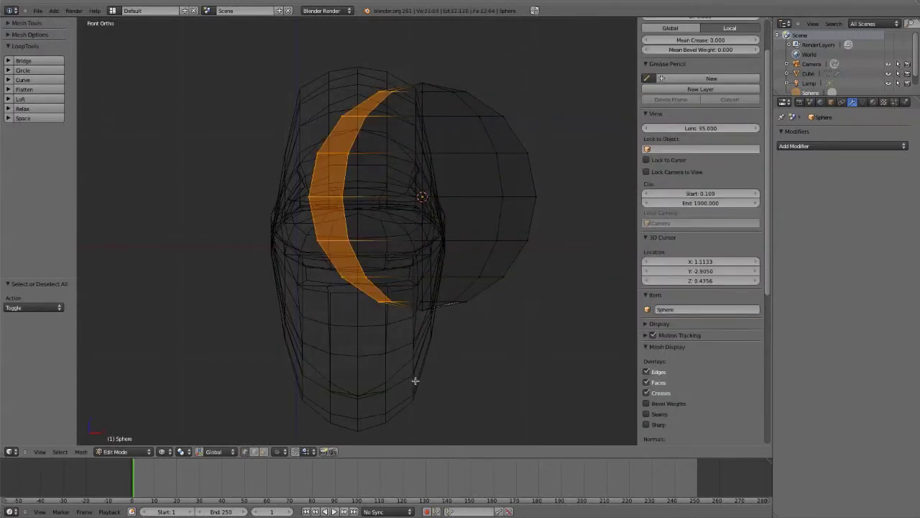
key(x)
click(416, 381)
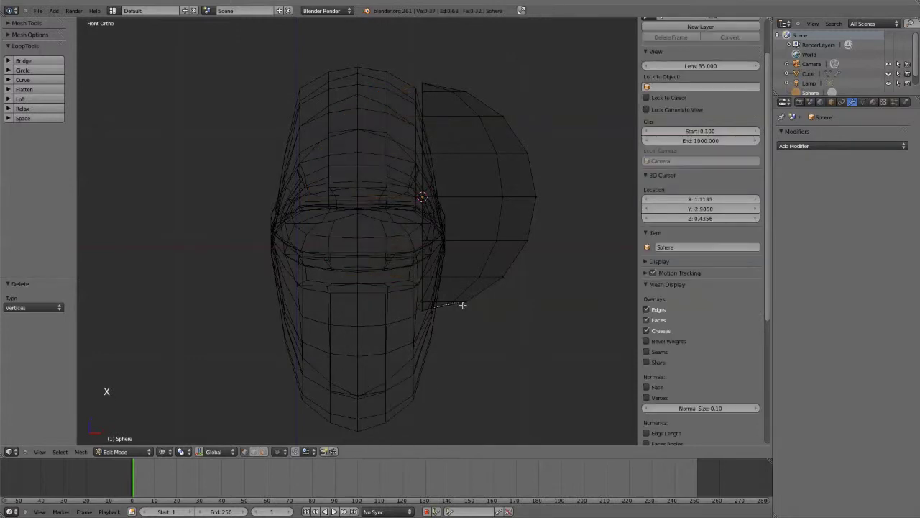
key(z)
middle_drag(500, 210, 477, 231)
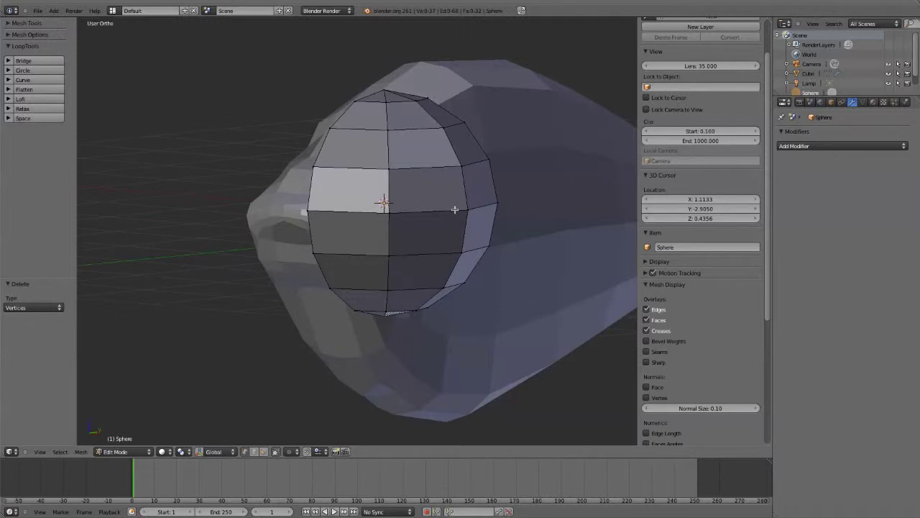
Inspect the half-sphere in Local view, then exit, select all of it and view from the front
key(KP_Divide)
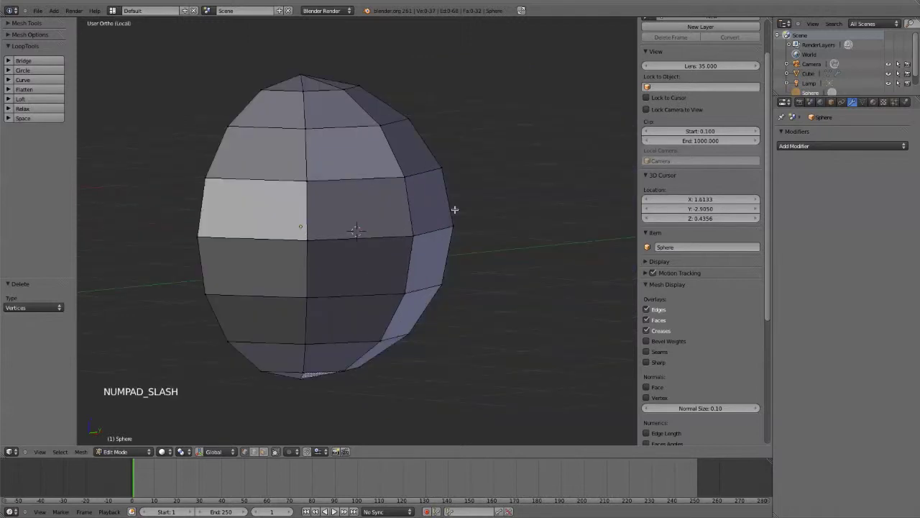
scroll(403, 237, down, 3)
scroll(374, 233, down, 1)
middle_drag(374, 234, 381, 259)
scroll(387, 285, down, 3)
key(z)
key(z)
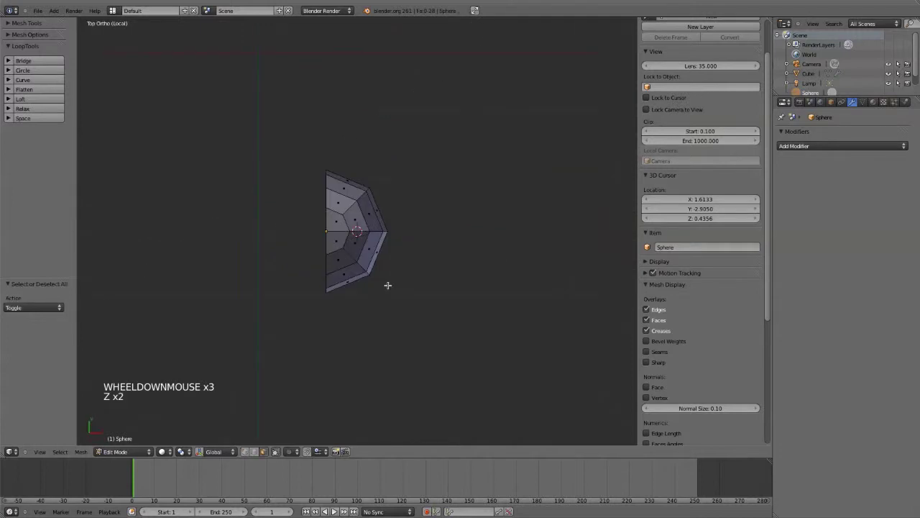
key(KP_Divide)
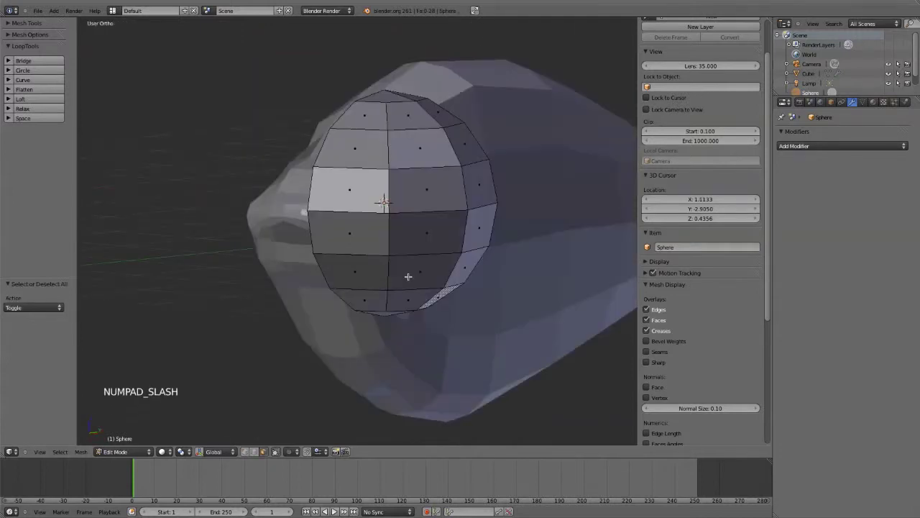
scroll(408, 276, down, 3)
key(a)
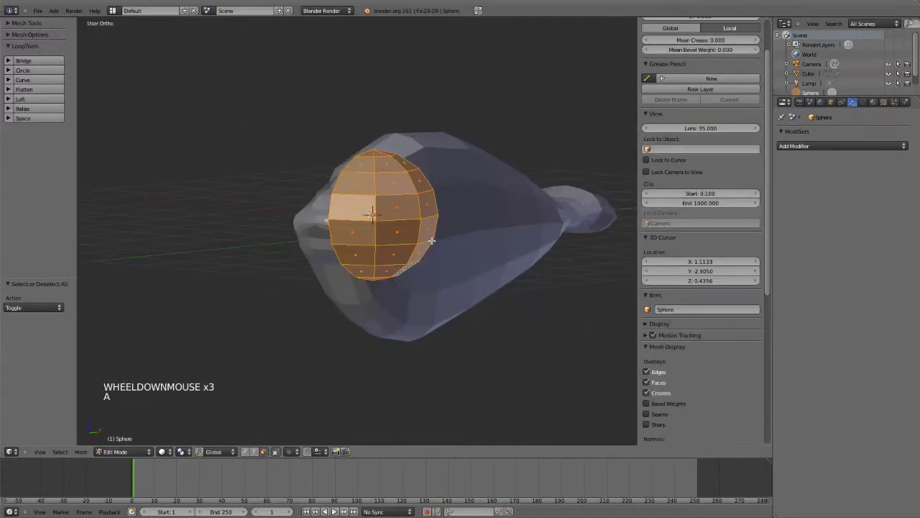
key(KP_1)
Scale the half-sphere down to 0.203 to eyeball size
scroll(373, 266, up, 3)
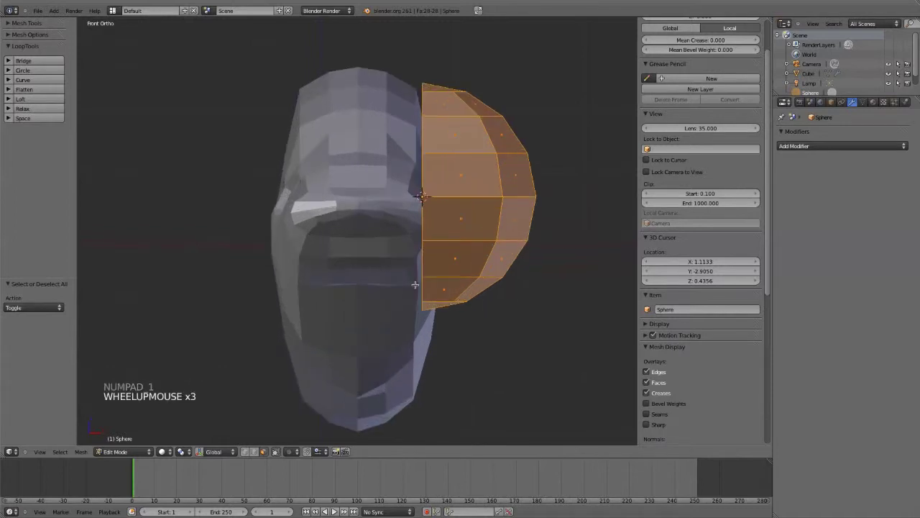
scroll(417, 286, down, 1)
key(s)
key(s)
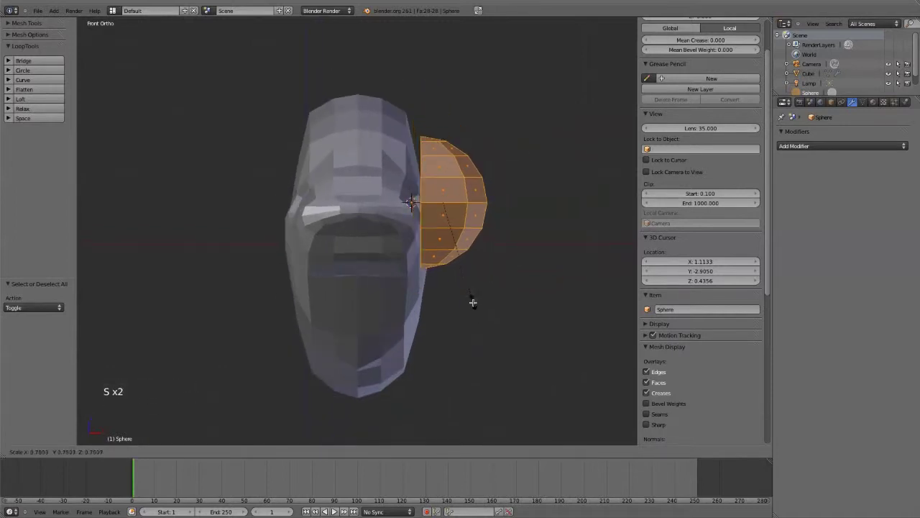
click(456, 231)
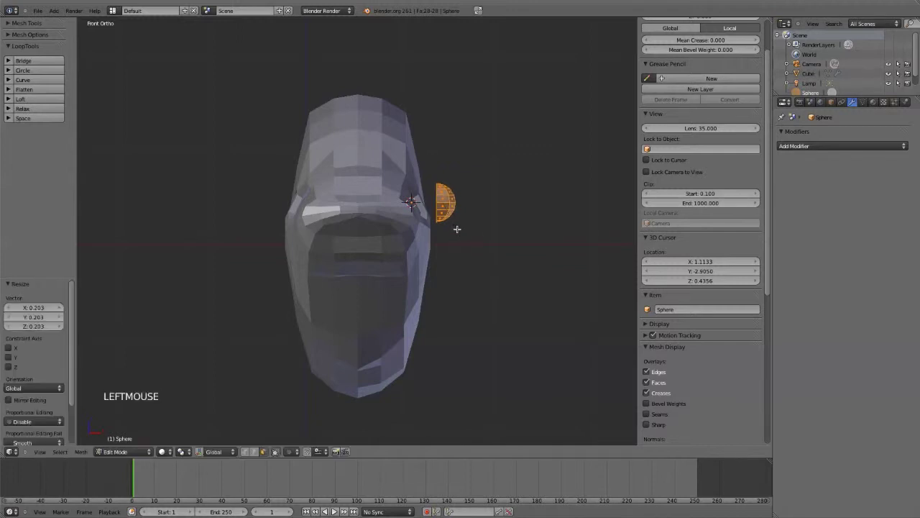
scroll(489, 247, up, 4)
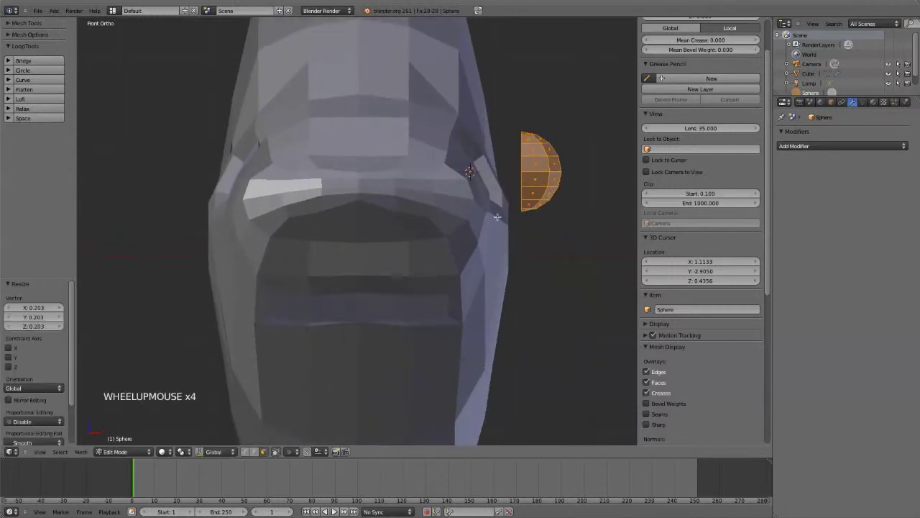
mouse_move(510, 219)
middle_down()
mouse_move(403, 245)
mouse_move(497, 230)
middle_up()
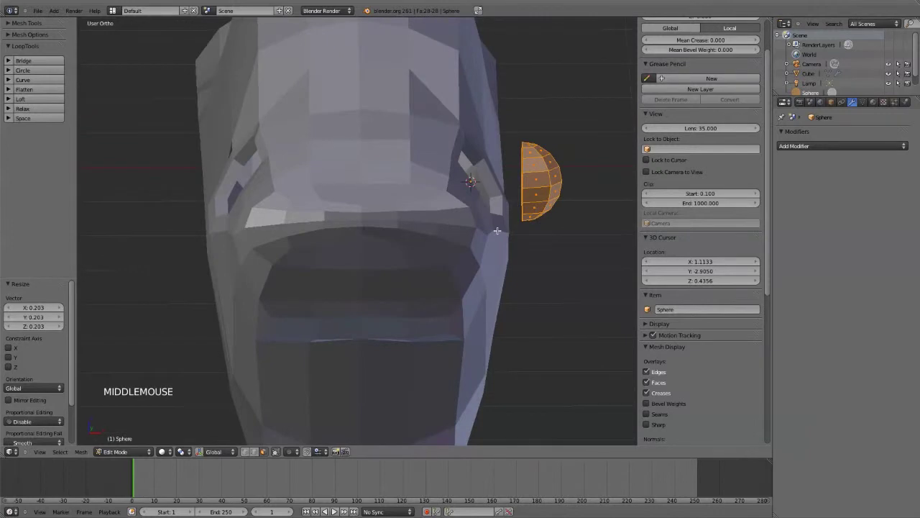
key(KP_1)
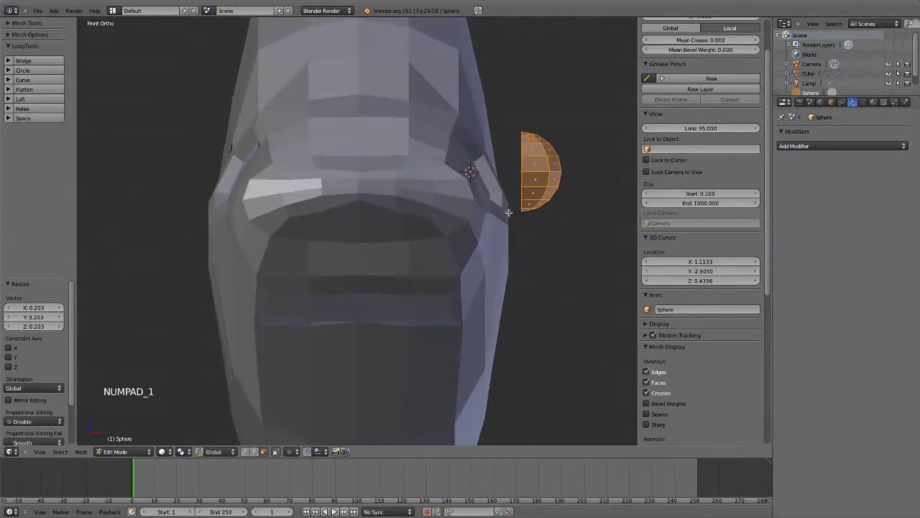
Move the eyeball -0.254 along X into the socket and tilt it -27.478°
key(g)
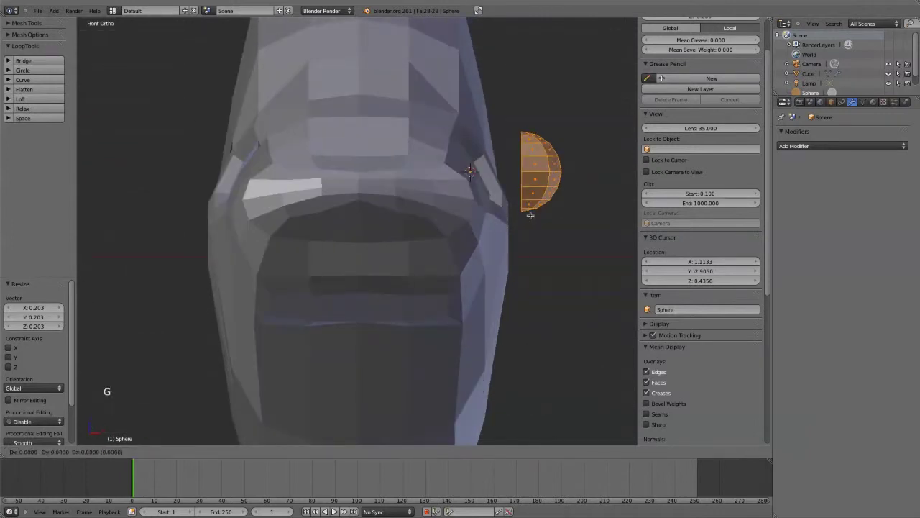
key(x)
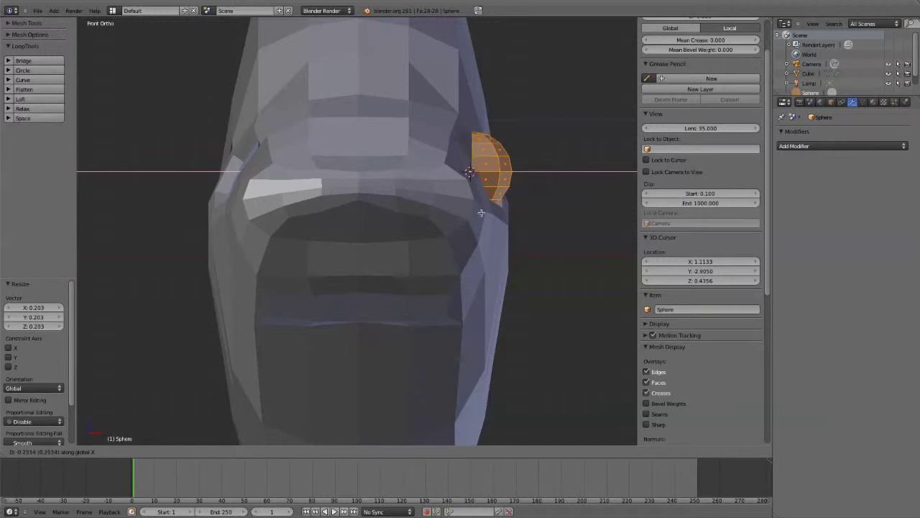
click(480, 213)
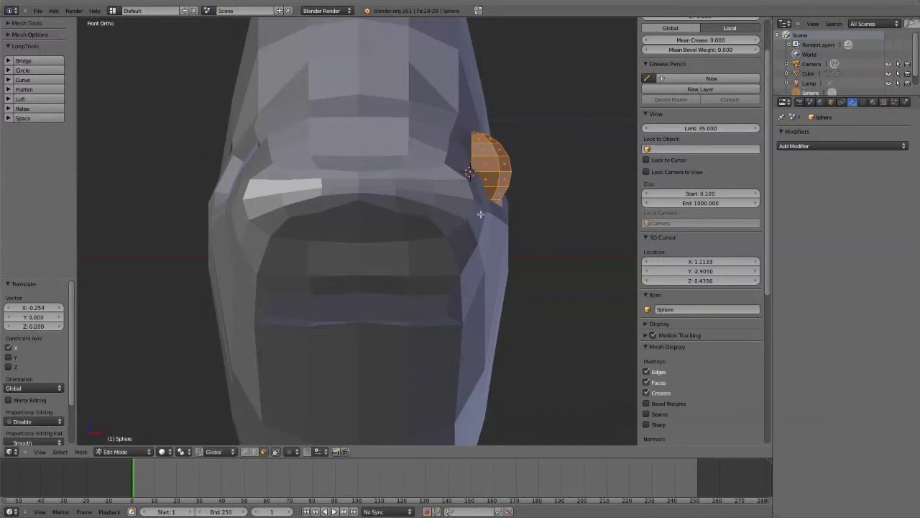
key(r)
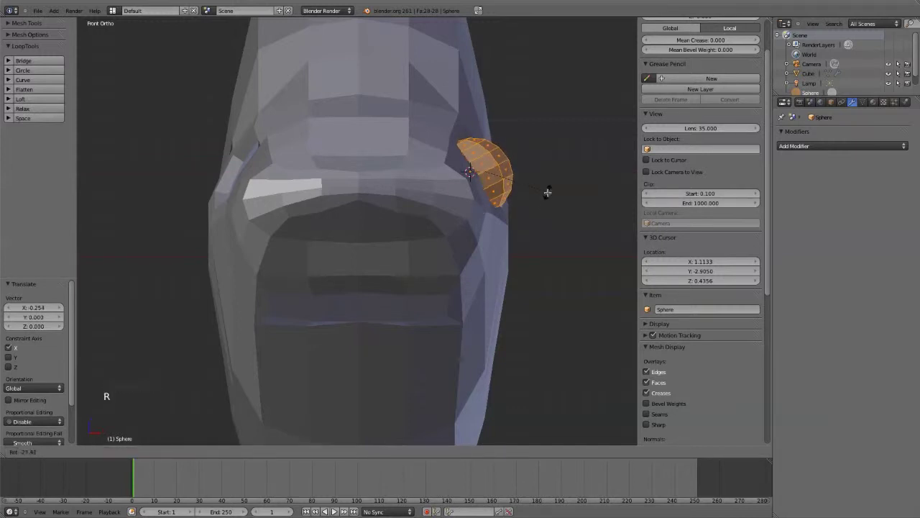
click(548, 193)
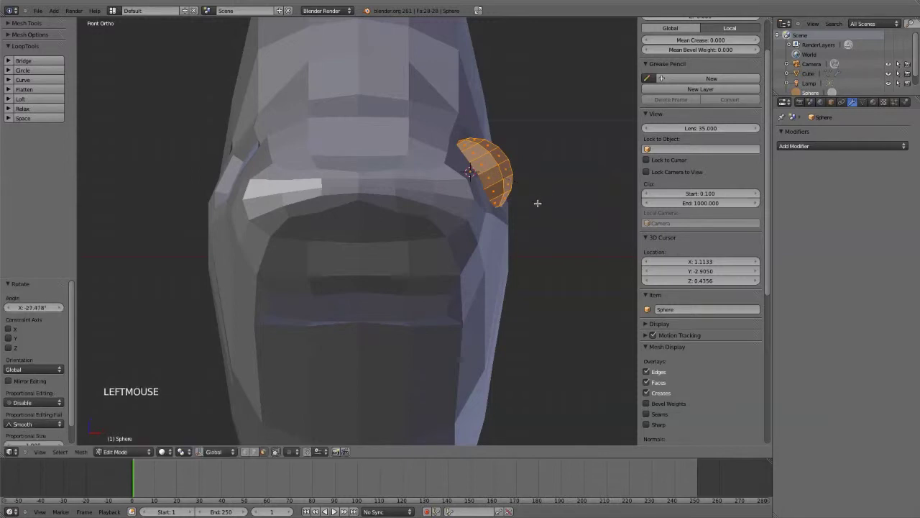
key(z)
key(z)
middle_drag(548, 210, 513, 205)
key(KP_1)
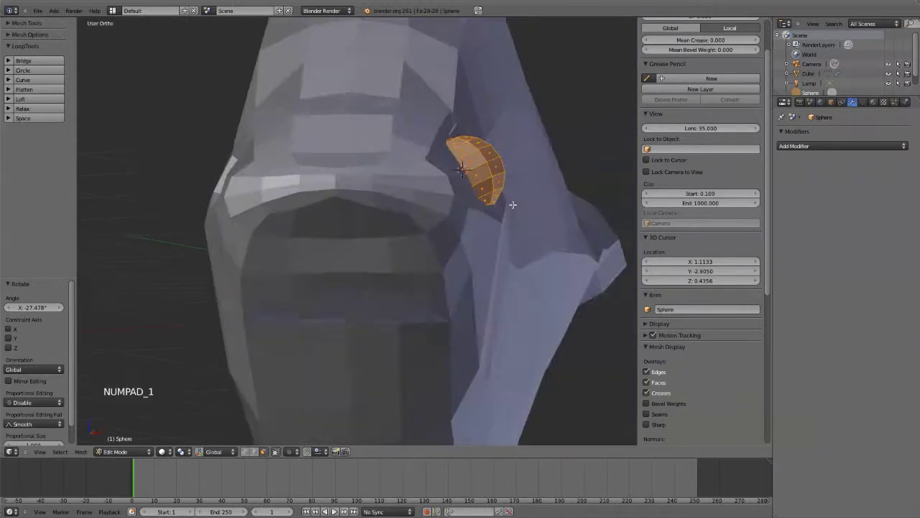
key(z)
key(g)
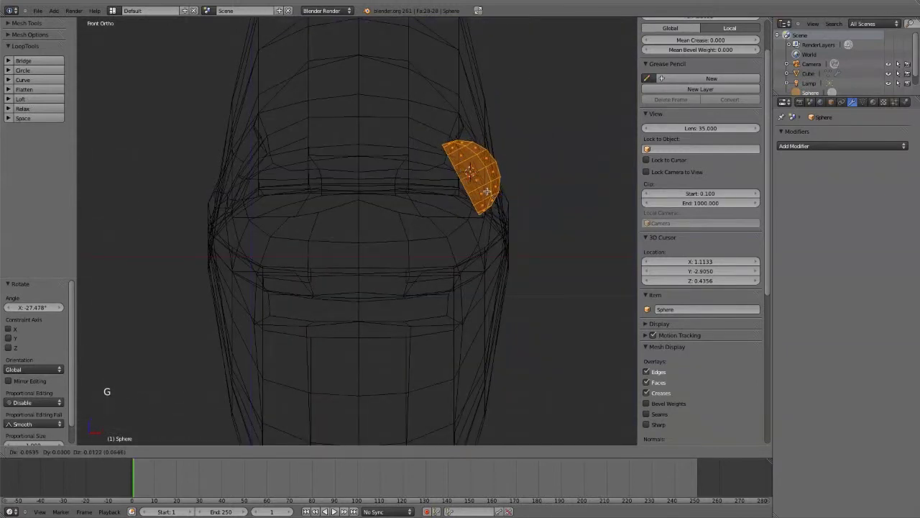
Seat the eyeball in the socket and enlarge it to 1.122
click(489, 192)
key(z)
middle_drag(546, 212, 448, 251)
key(s)
key(s)
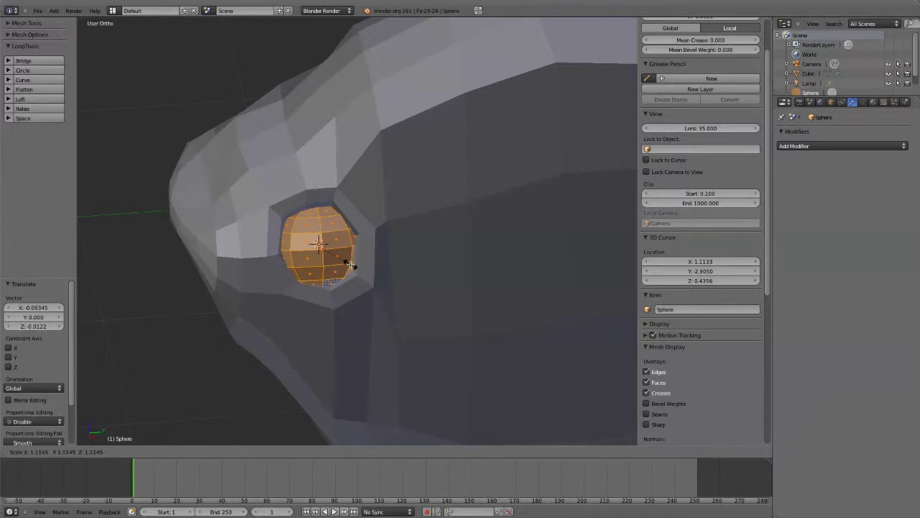
click(353, 264)
key(g)
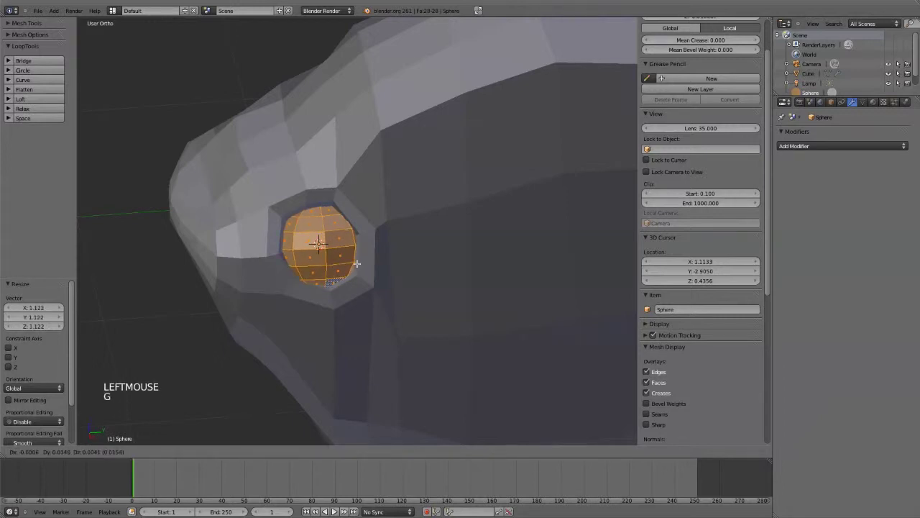
click(356, 264)
key(KP_1)
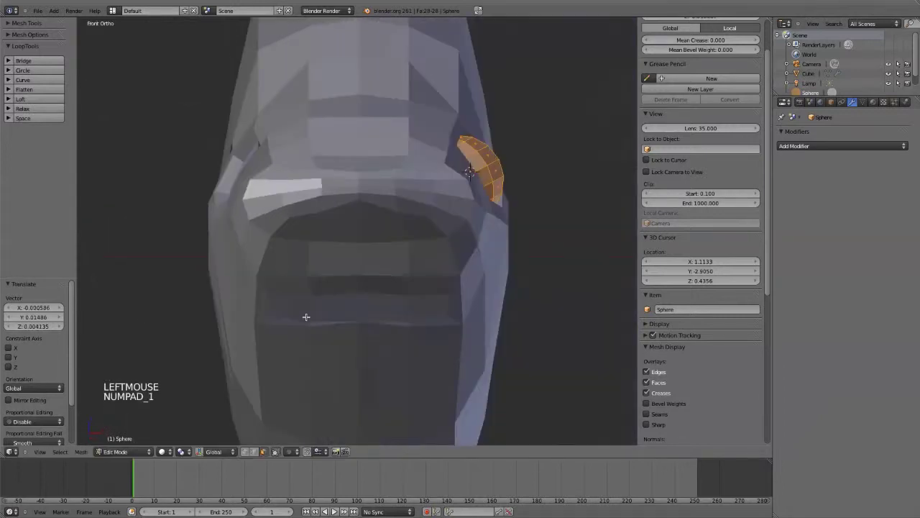
scroll(445, 227, down, 1)
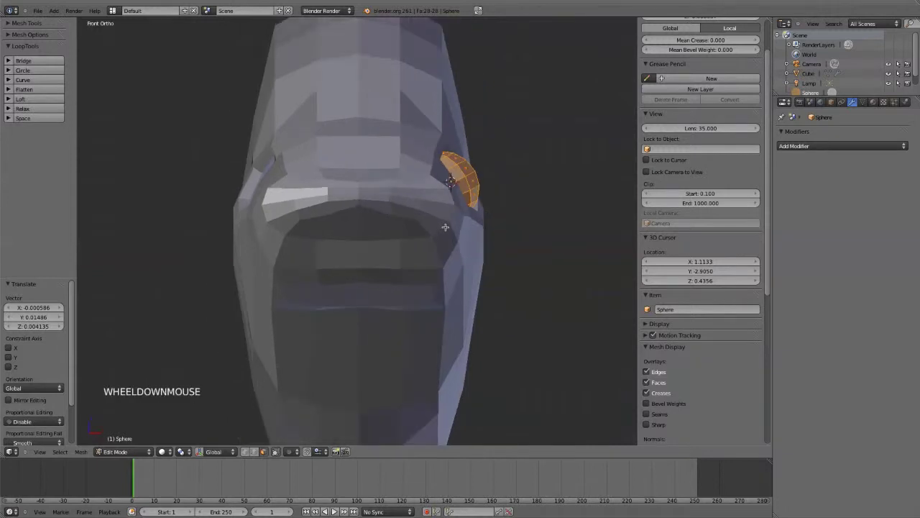
Back in Object Mode, add an X-axis Mirror modifier with Merge to the eye sphere
key(z)
key(z)
key(Tab)
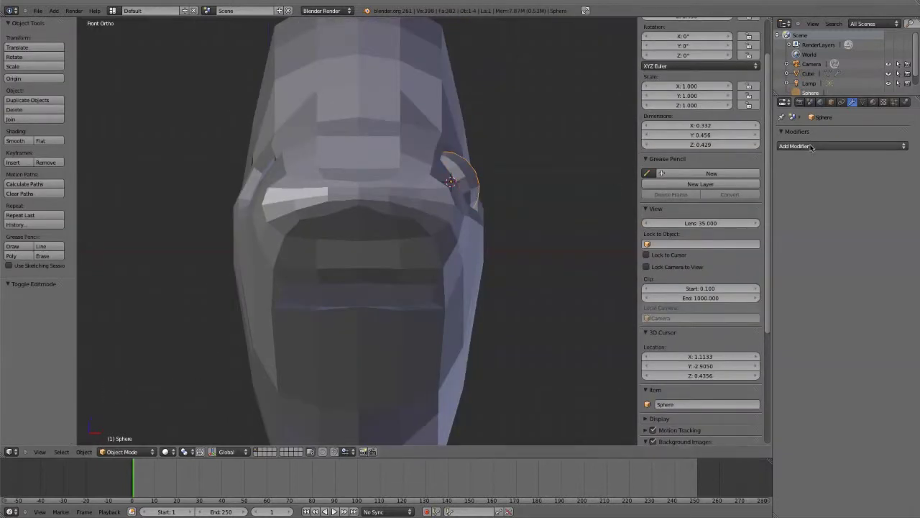
middle_drag(184, 277, 320, 193)
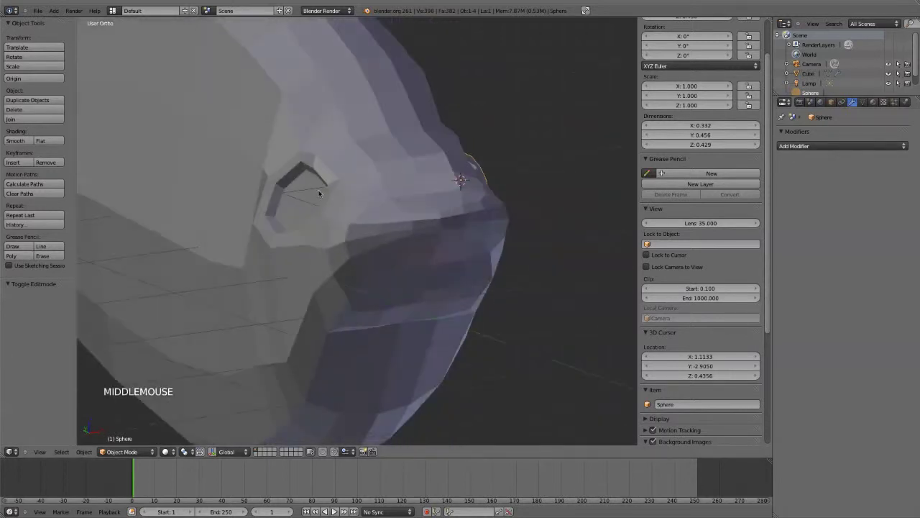
key(KP_1)
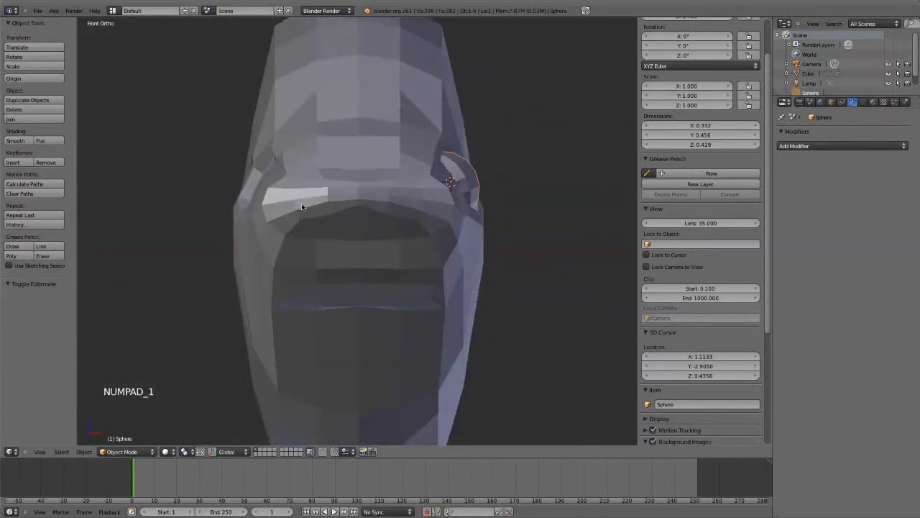
click(830, 145)
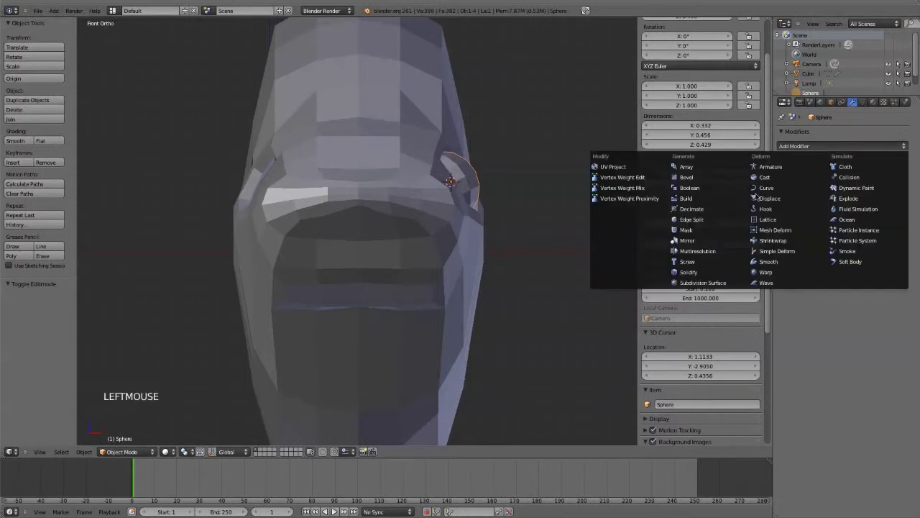
click(688, 240)
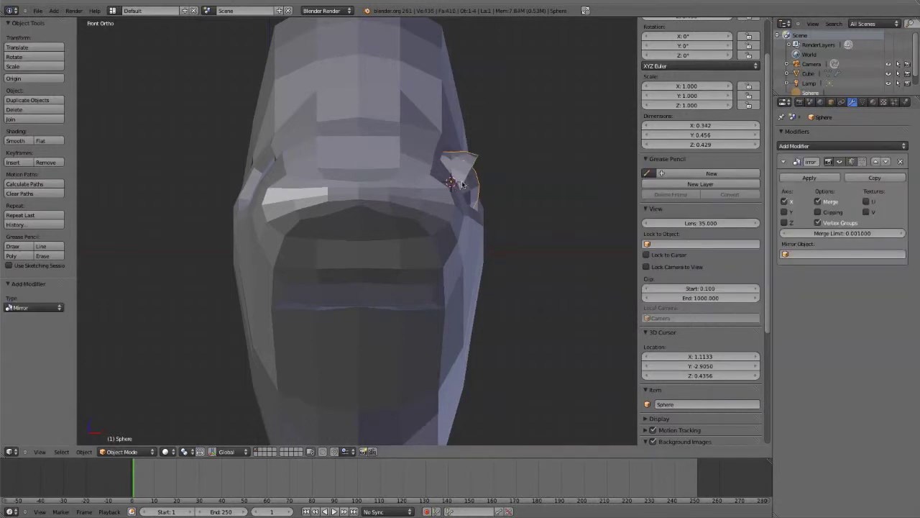
scroll(453, 194, up, 3)
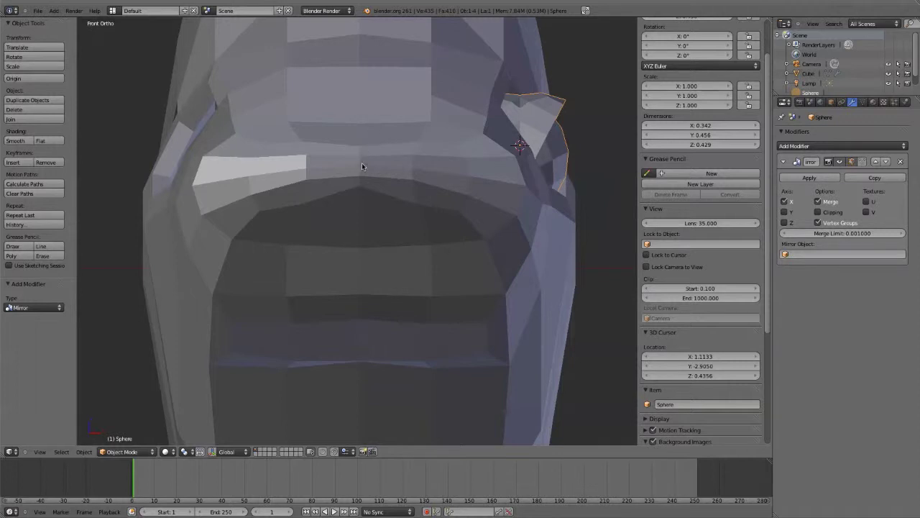
scroll(397, 211, down, 4)
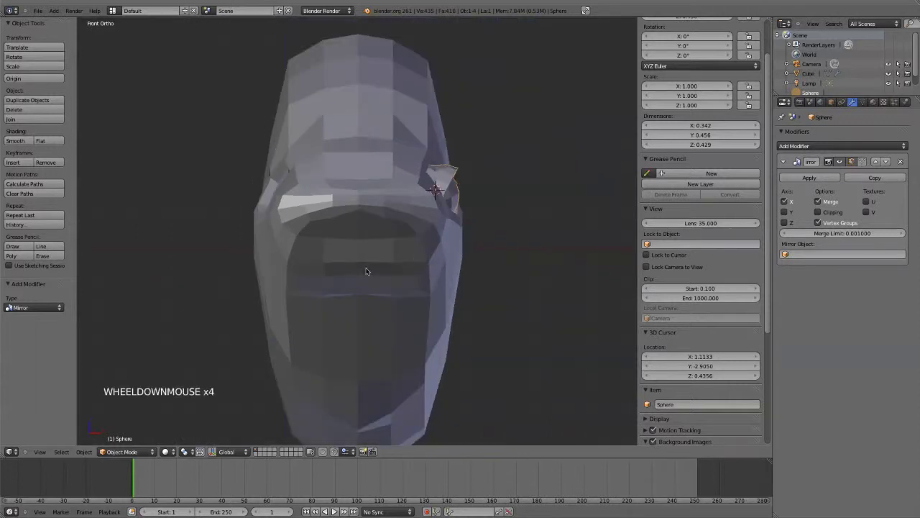
Snap the 3D cursor to the fish body's centre at 0.5447, -0.6090, 0.08799, then return to front view
right_click(366, 271)
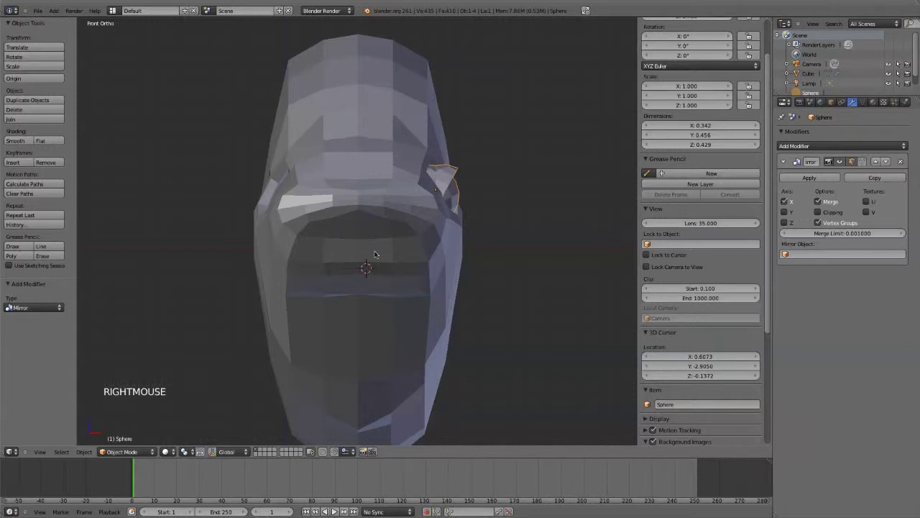
click(366, 269)
middle_drag(406, 180, 429, 231)
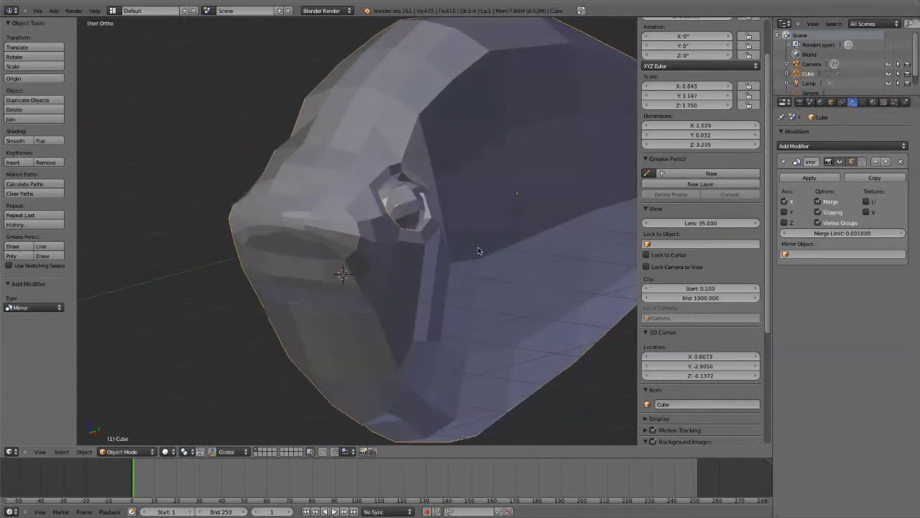
key(shift+s)
click(479, 249)
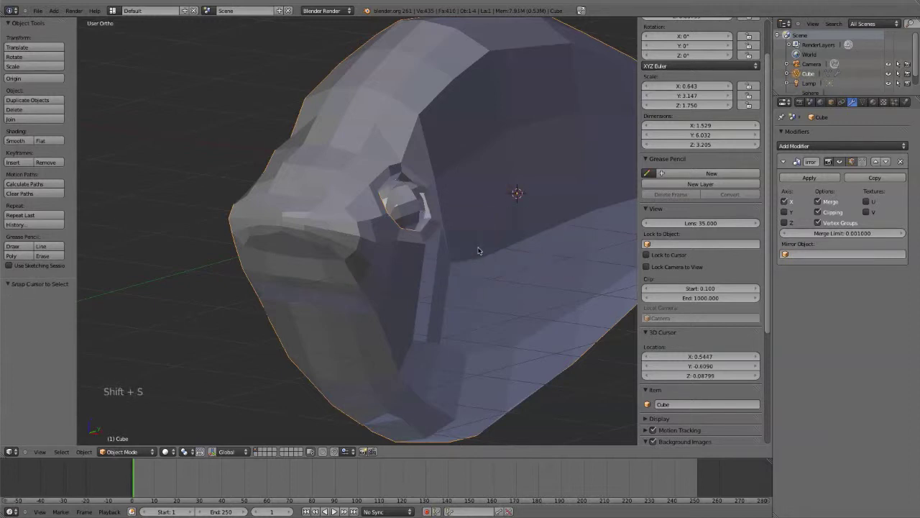
key(KP_1)
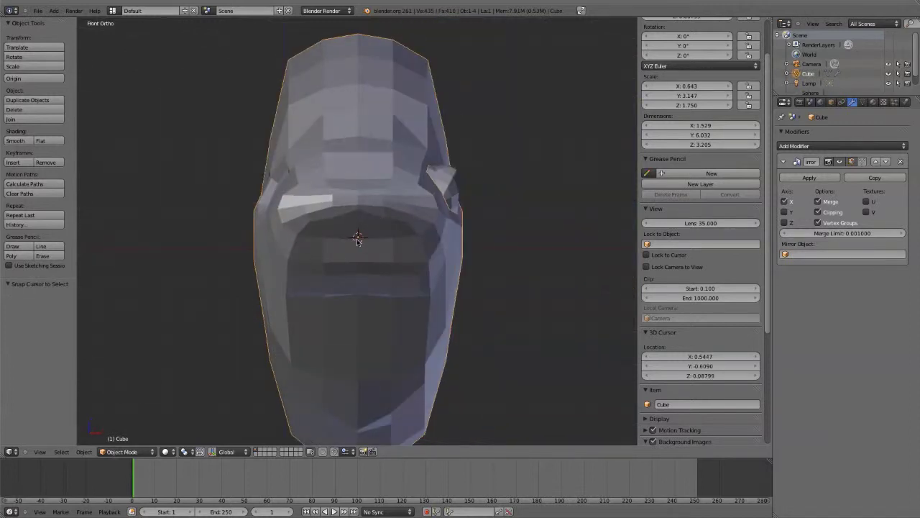
Set the eyeball sphere's origin to the 3D cursor so the Mirror modifier places the opposite eye
click(444, 181)
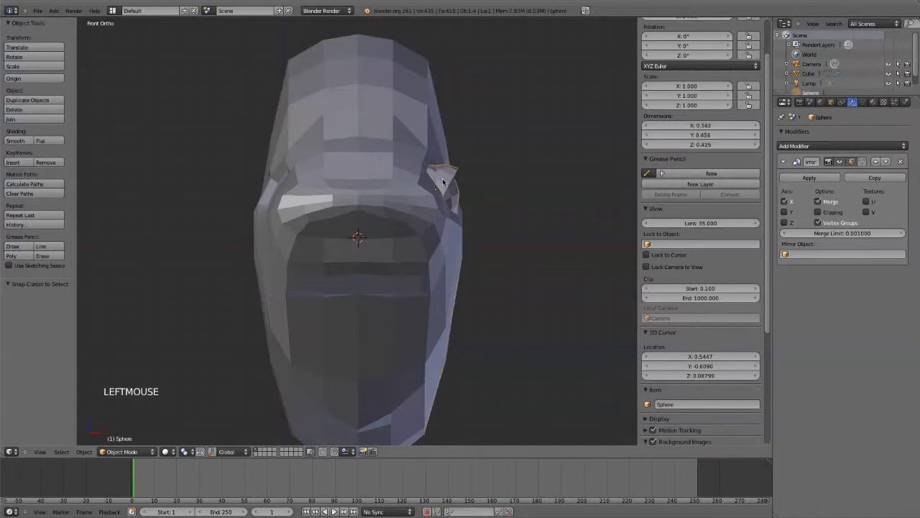
key(space)
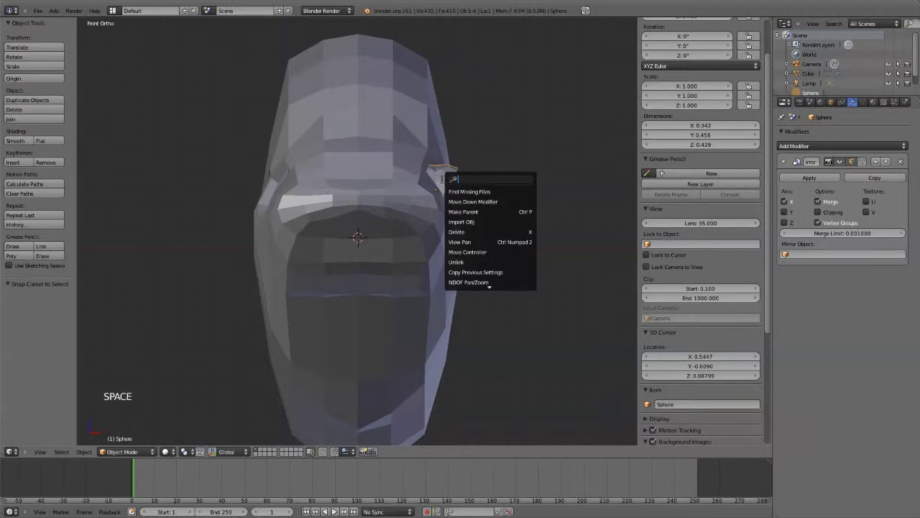
text(orig)
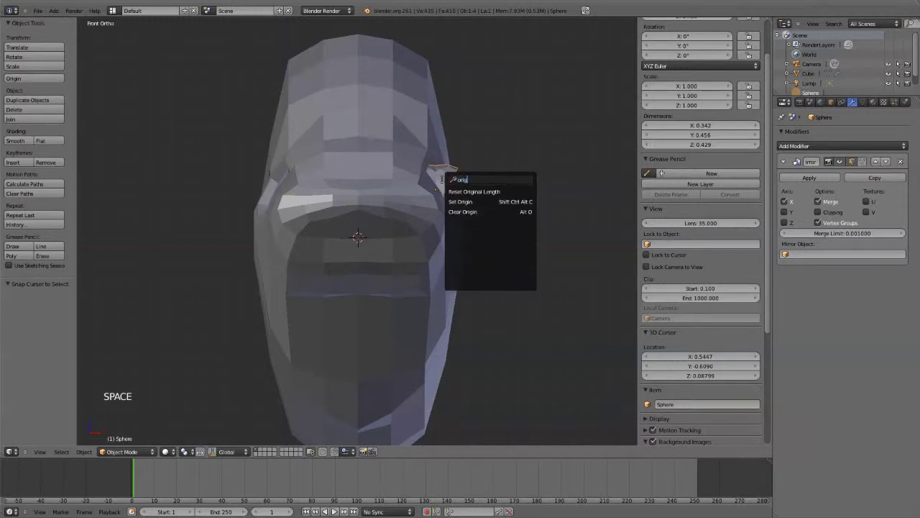
key(Down)
key(Down)
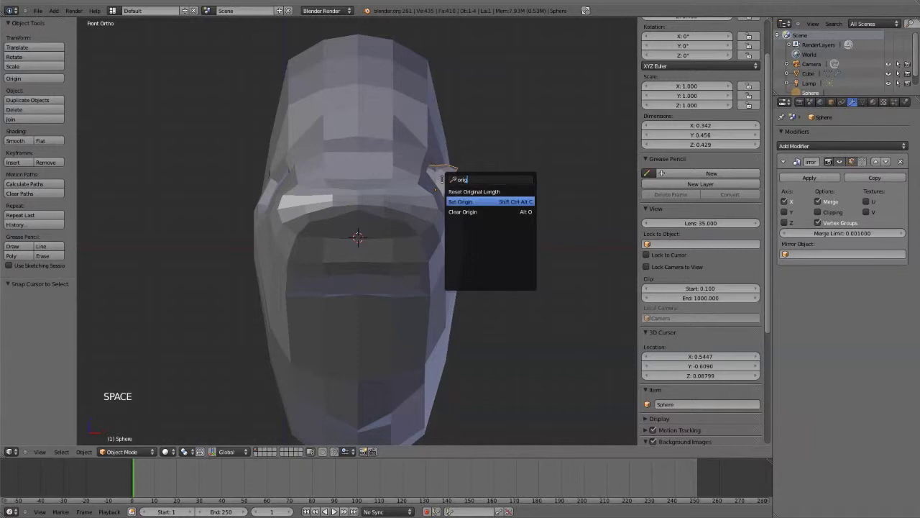
key(Return)
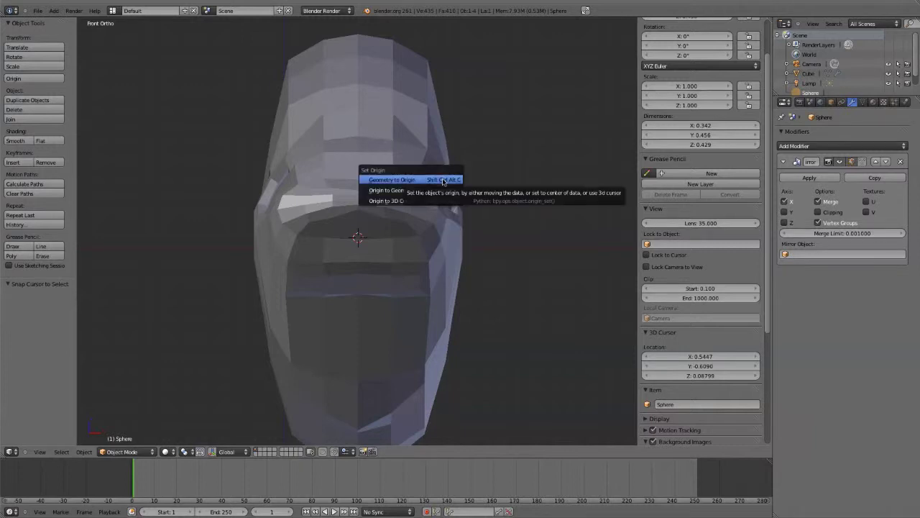
key(Down)
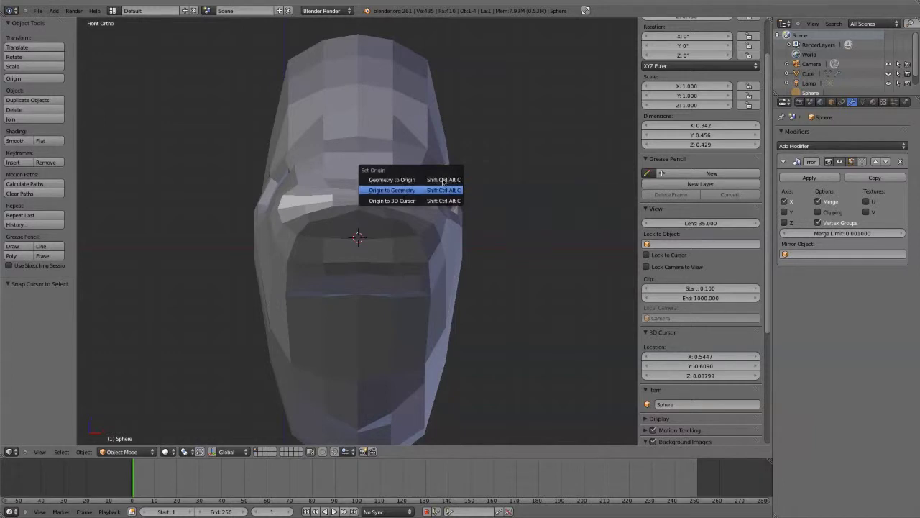
key(Down)
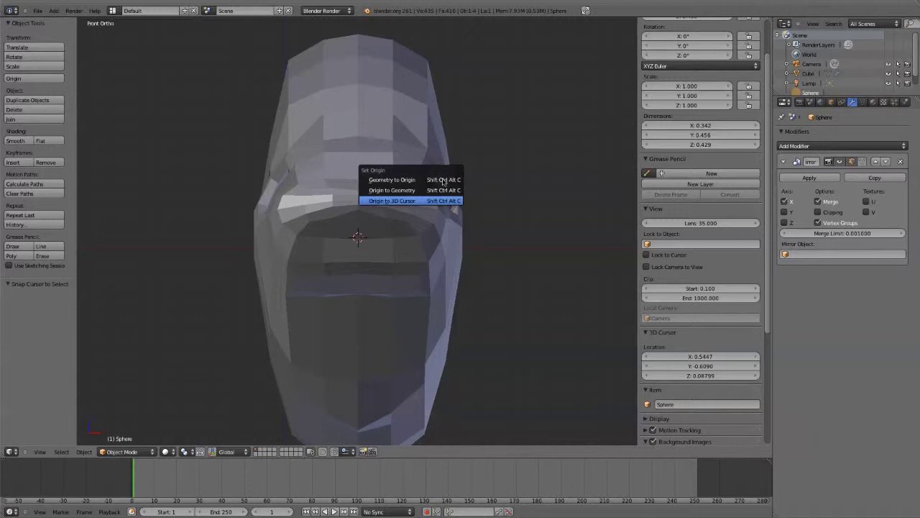
key(Return)
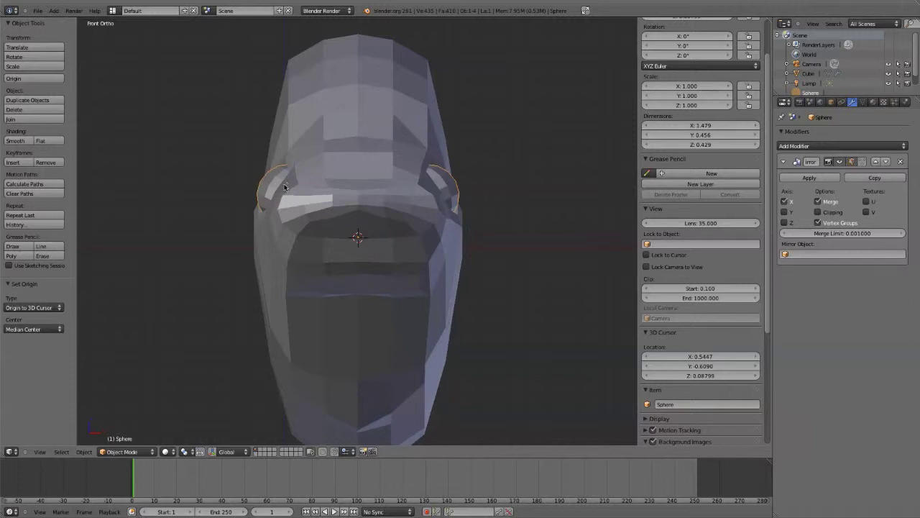
middle_drag(452, 243, 384, 246)
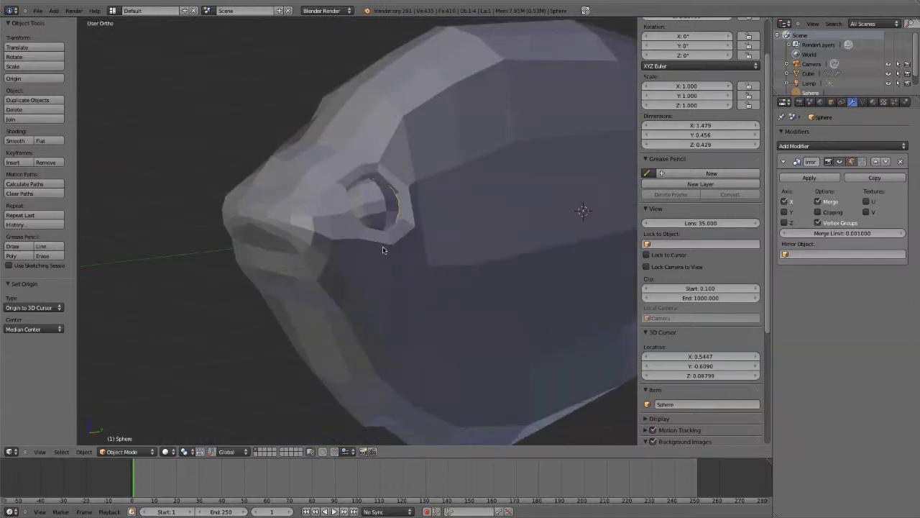
key(KP_1)
key(KP_3)
scroll(361, 294, down, 6)
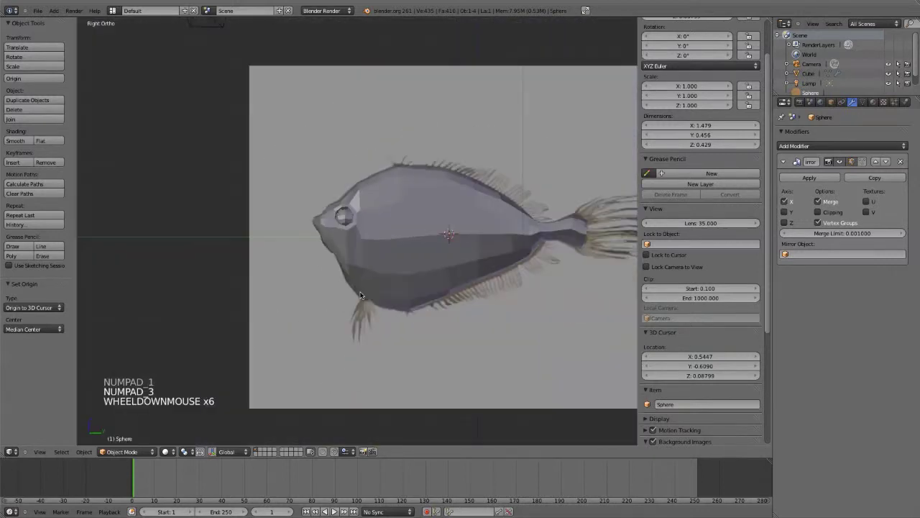
key(z)
key(z)
scroll(377, 293, up, 7)
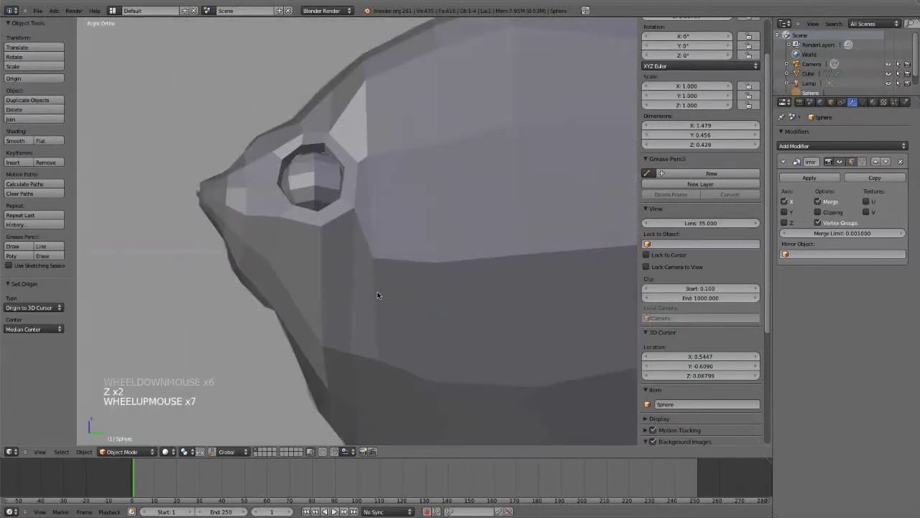
scroll(376, 293, up, 2)
key(Tab)
key(Tab)
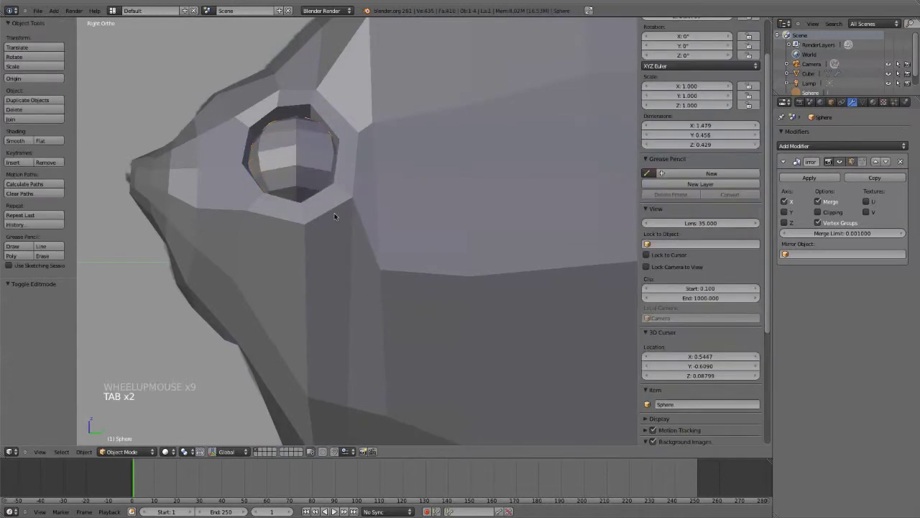
key(Tab)
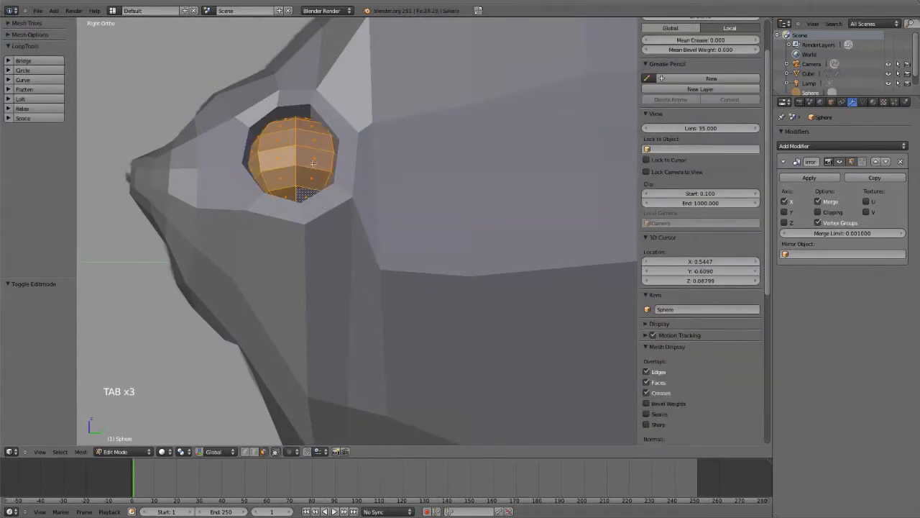
middle_drag(313, 164, 369, 206)
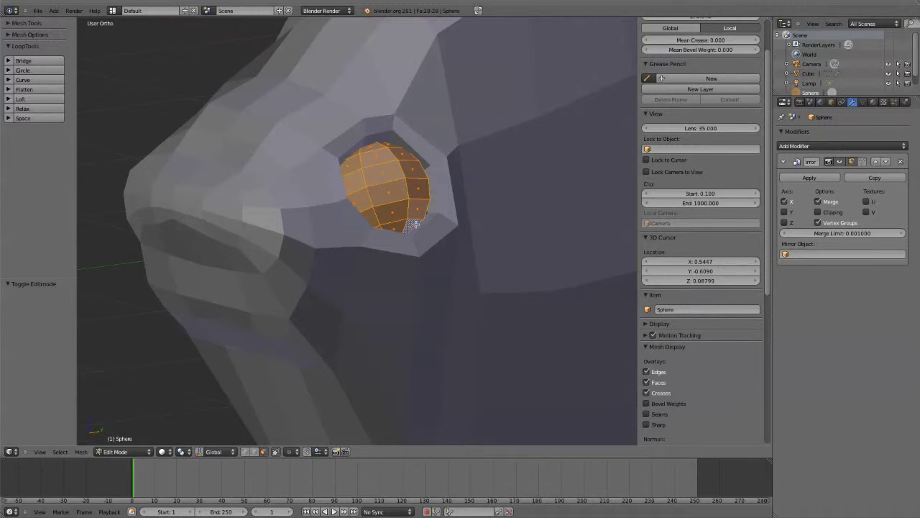
scroll(414, 227, down, 4)
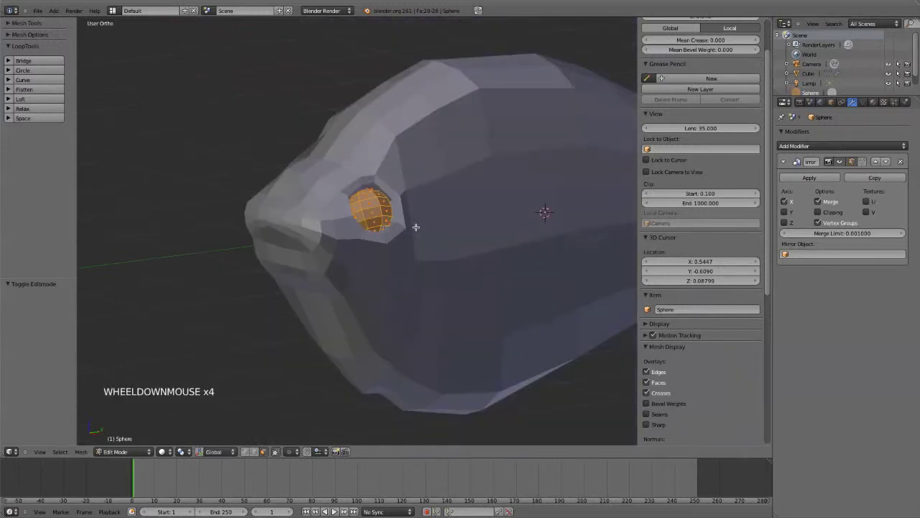
key(KP_1)
key(a)
key(a)
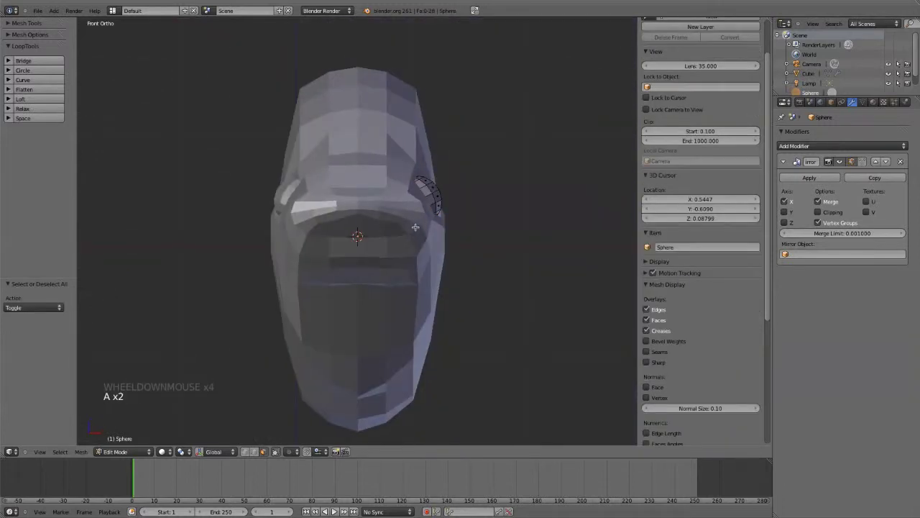
key(Tab)
key(shift+a)
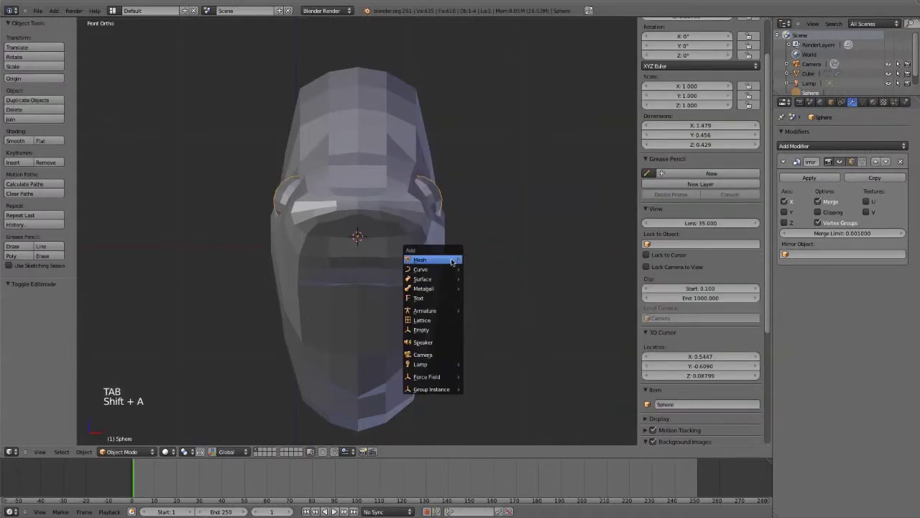
mouse_move(450, 260)
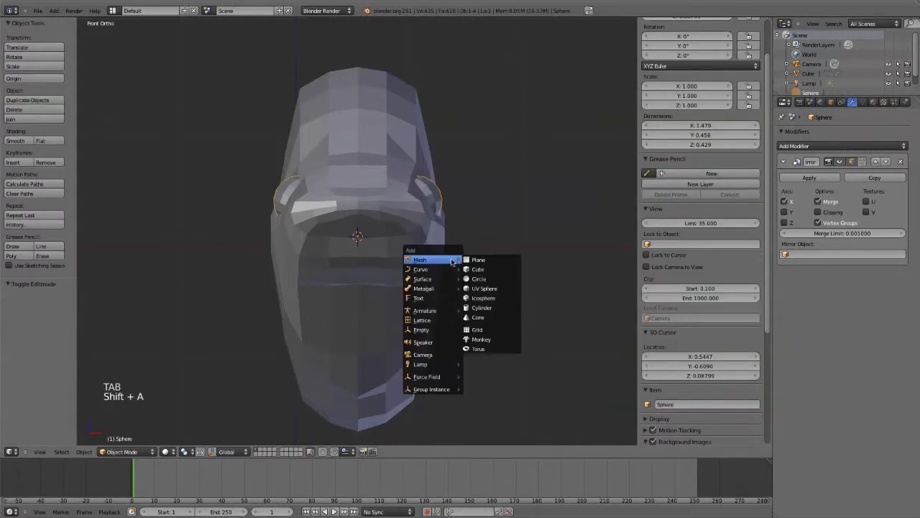
click(482, 289)
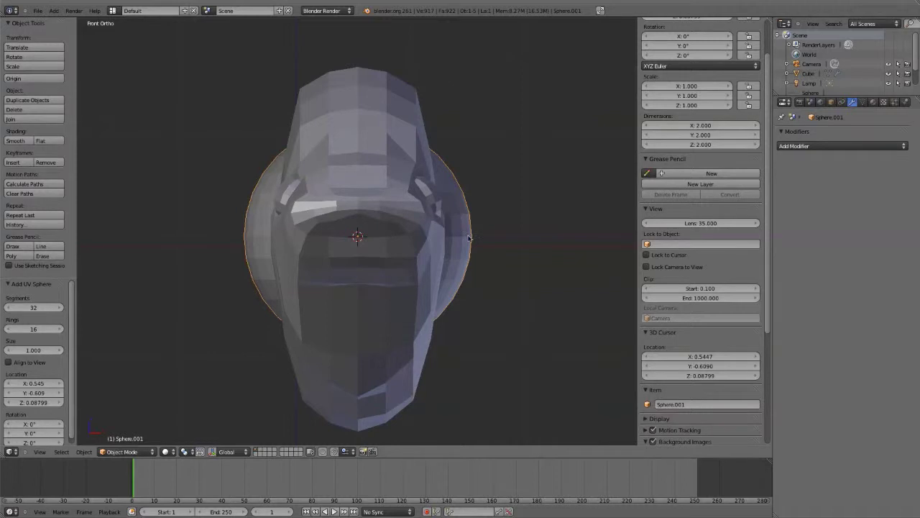
key(g)
click(601, 256)
key(r)
key(r)
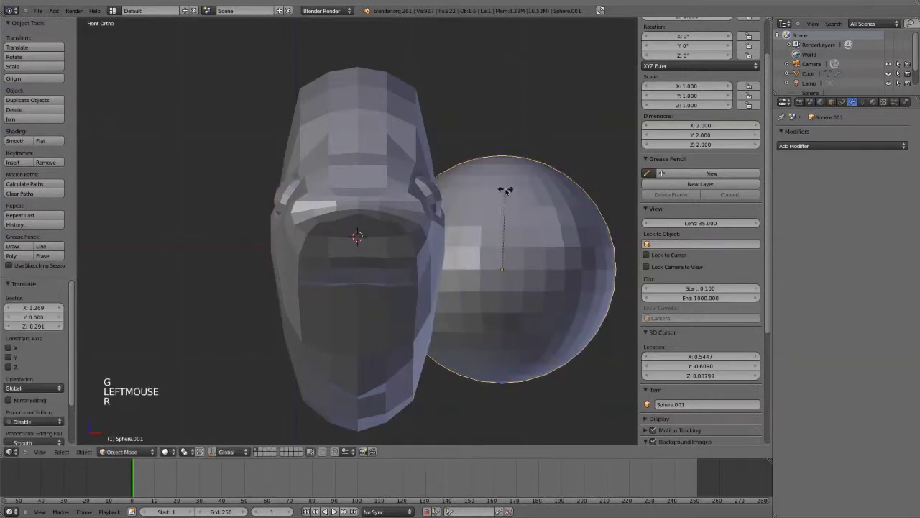
click(495, 268)
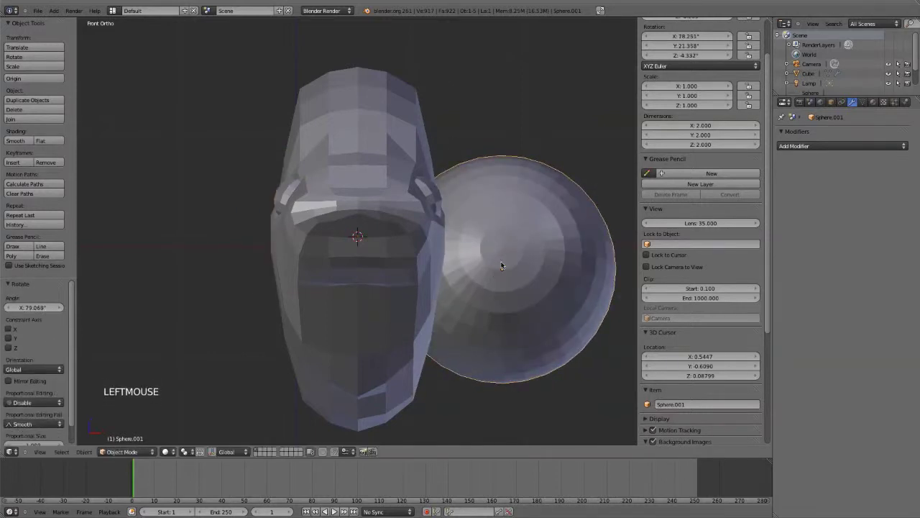
key(r)
key(r)
click(557, 271)
key(r)
key(r)
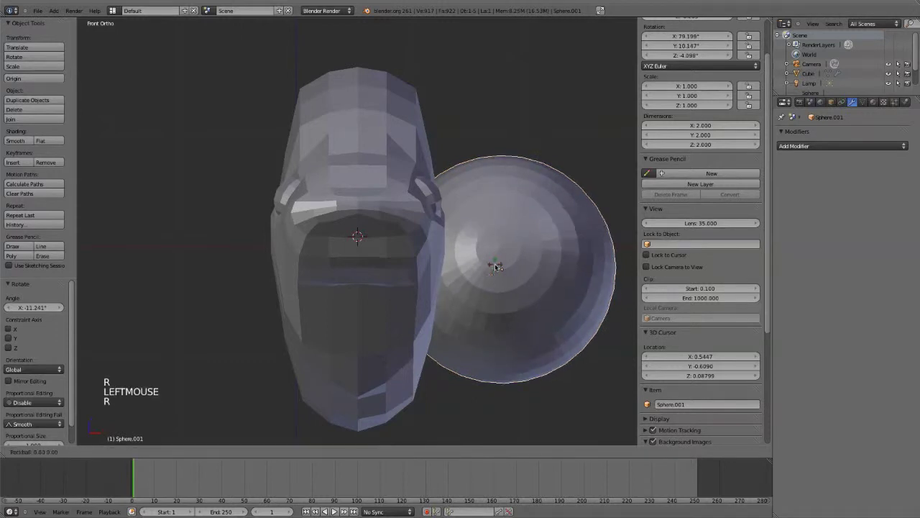
click(548, 245)
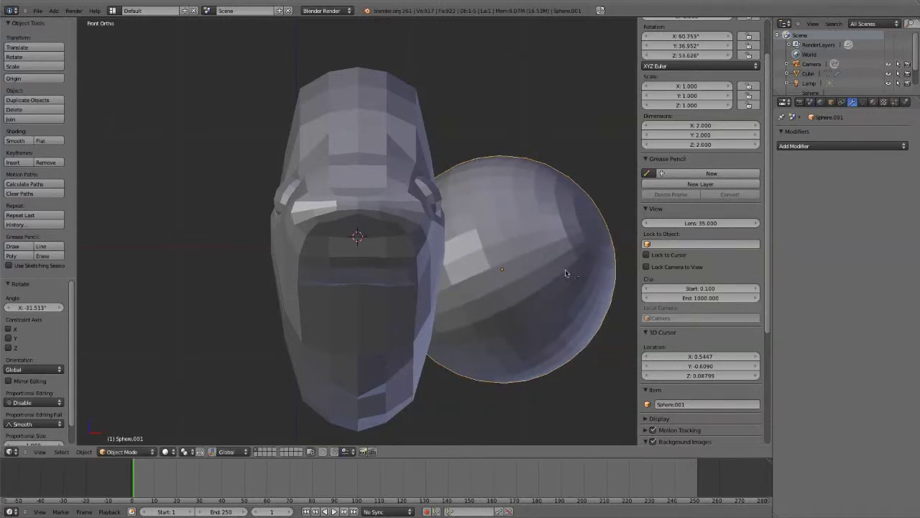
scroll(566, 273, down, 2)
scroll(565, 273, up, 2)
scroll(515, 261, down, 2)
scroll(514, 262, up, 2)
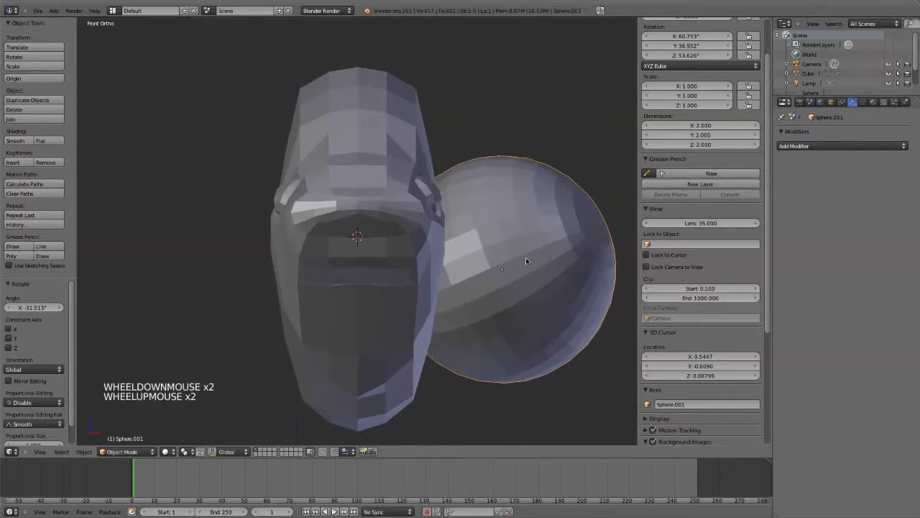
key(x)
click(524, 257)
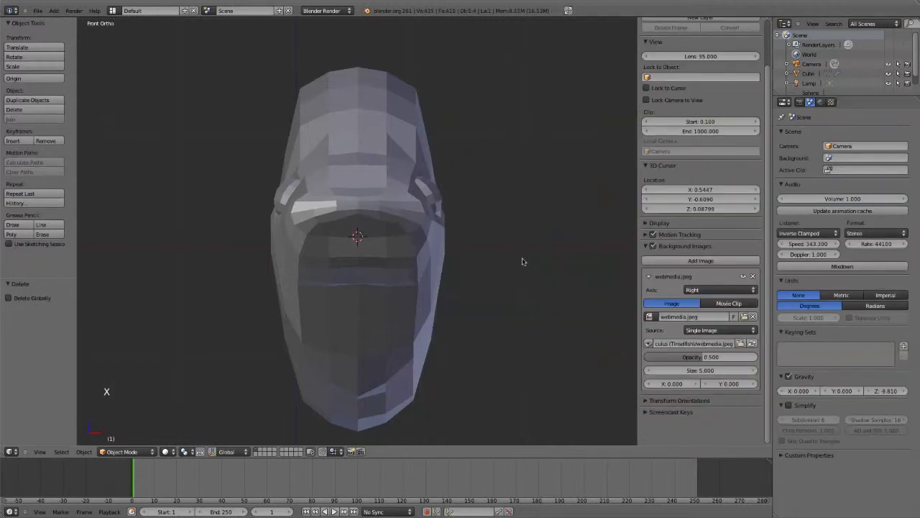
middle_drag(523, 262, 450, 262)
key(a)
scroll(477, 273, down, 1)
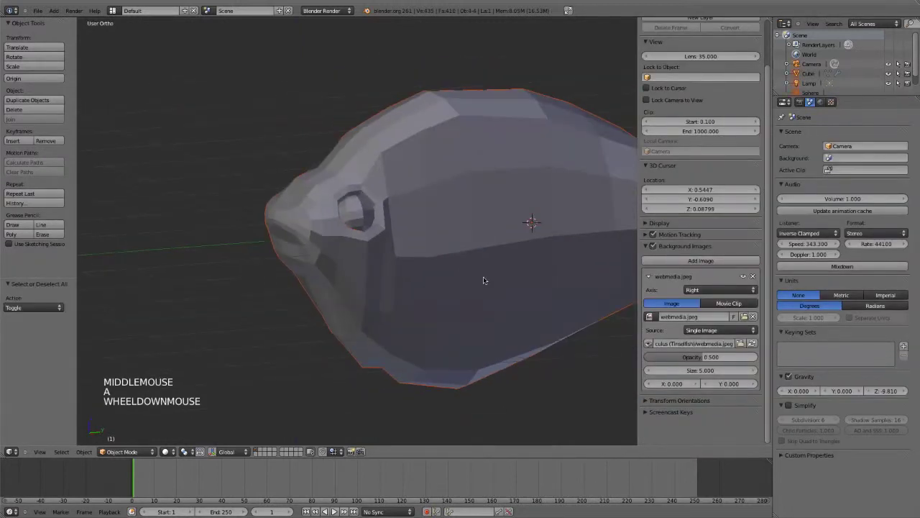
scroll(484, 280, up, 2)
scroll(479, 266, down, 1)
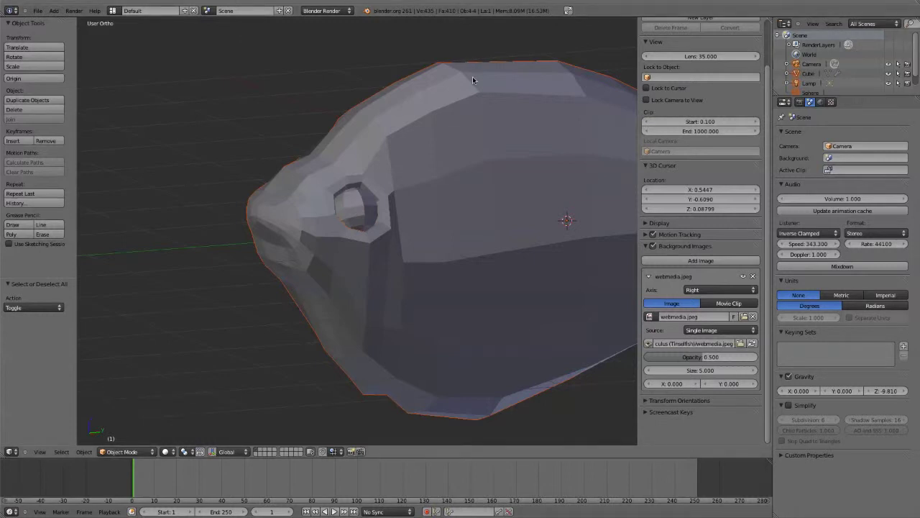
key(KP_1)
key(KP_3)
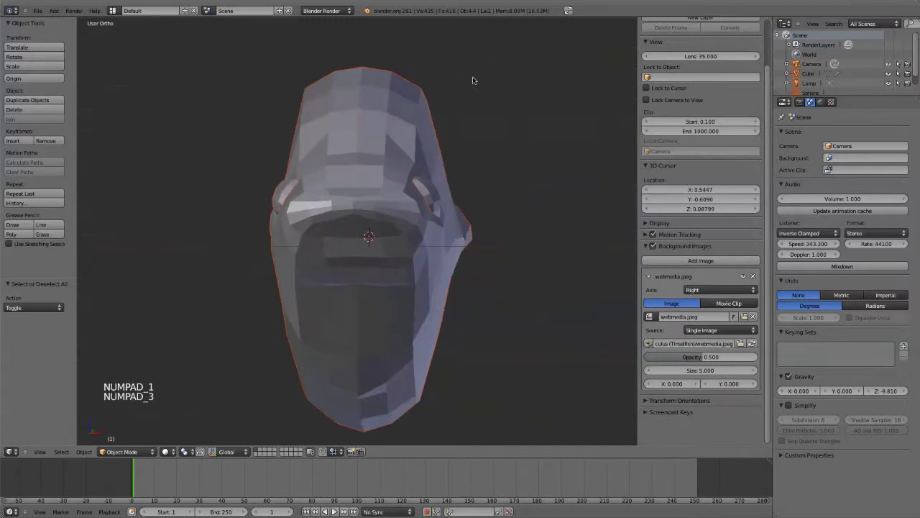
scroll(375, 176, down, 3)
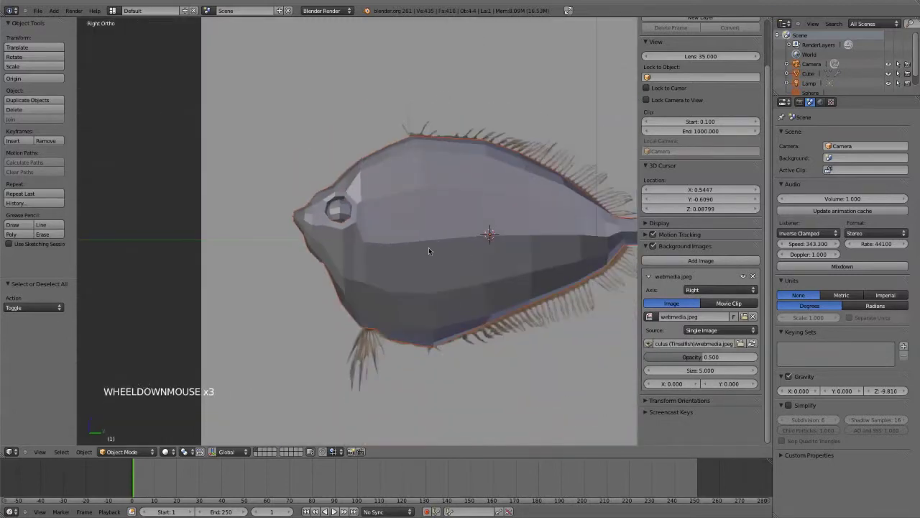